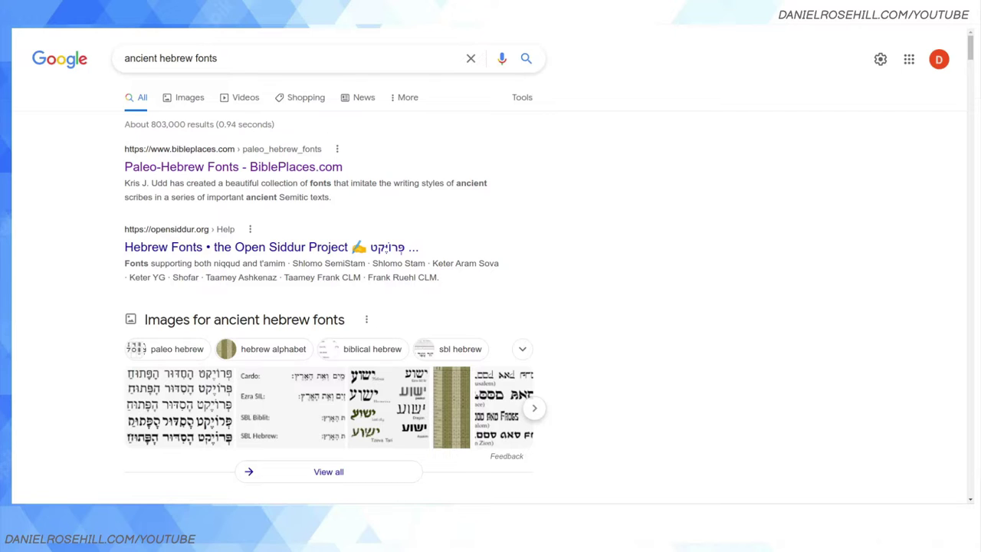
Open the BiblePlaces.com Paleo-Hebrew Fonts search result in a new tab and switch to it.
right_click(207, 167)
left_click(245, 174)
key("ctrl+Tab")
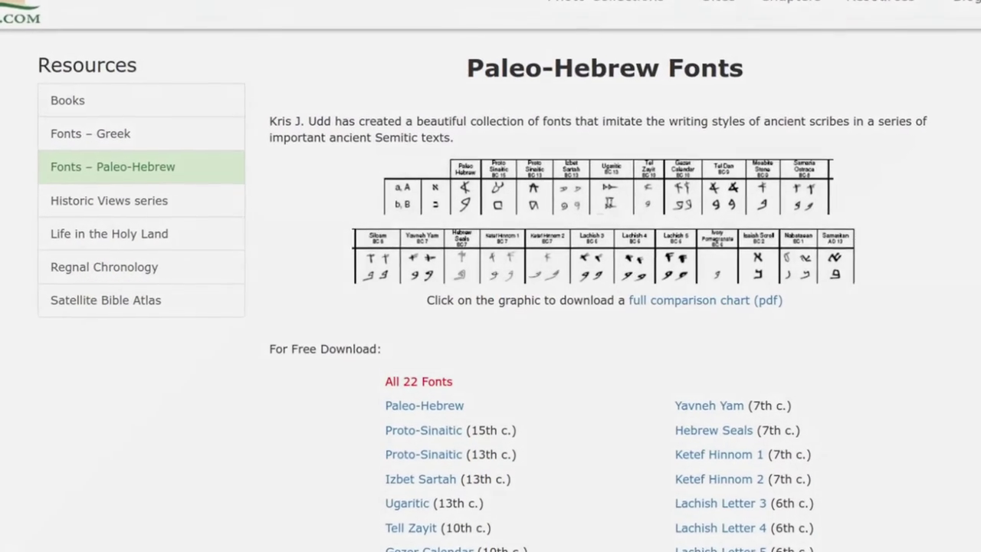
Skim the BiblePlaces font downloads and the English-keyboard fonts on the How to Type in Hebrew page.
scroll(490, 307, "down", 2)
scroll(491, 307, "down", 4)
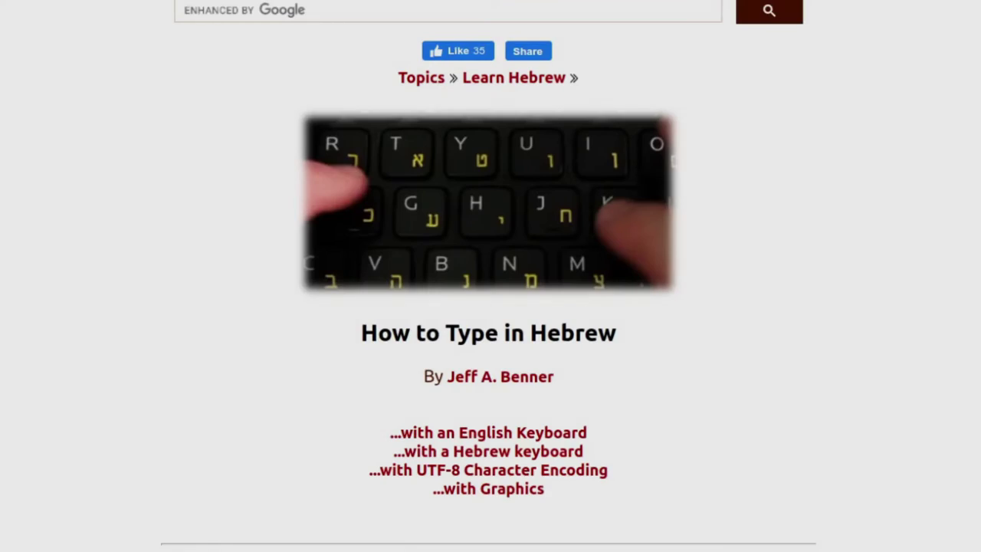
scroll(491, 276, "down", 8)
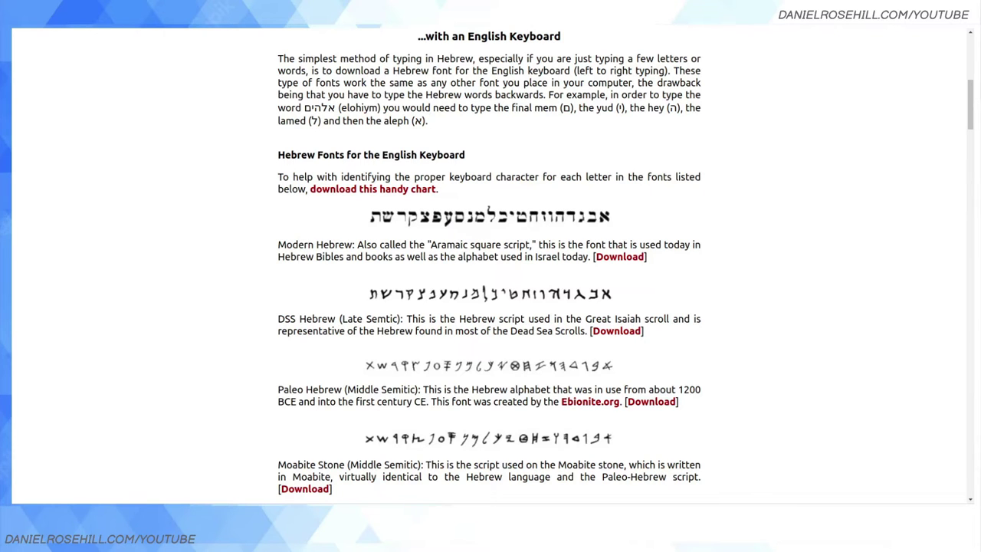
scroll(490, 268, "up", 6)
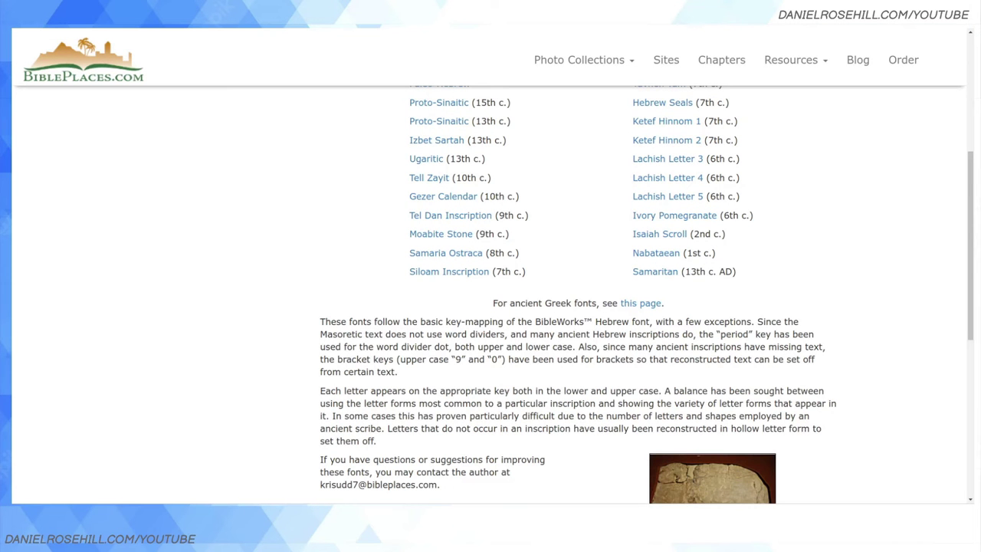
Review the BiblePlaces Paleo-Hebrew page's comparison chart, font download list, key-mapping notes, installation instructions and copyright information.
scroll(491, 307, "up", 4)
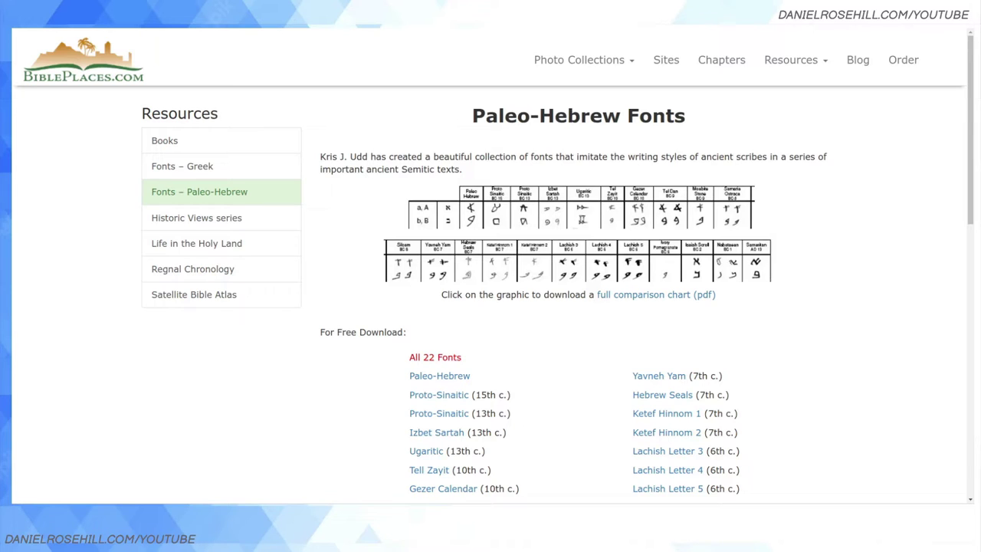
key("alt+Left")
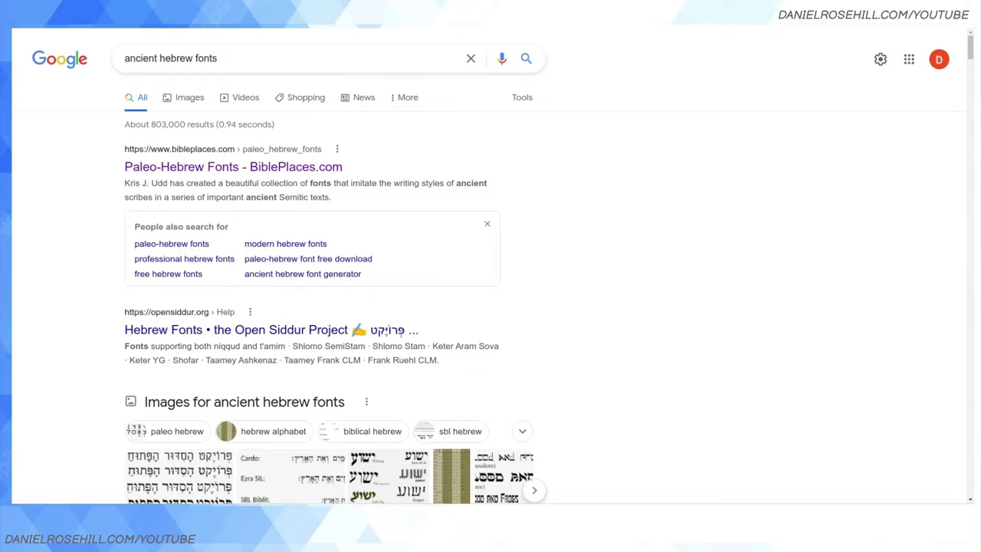
key("alt+Right")
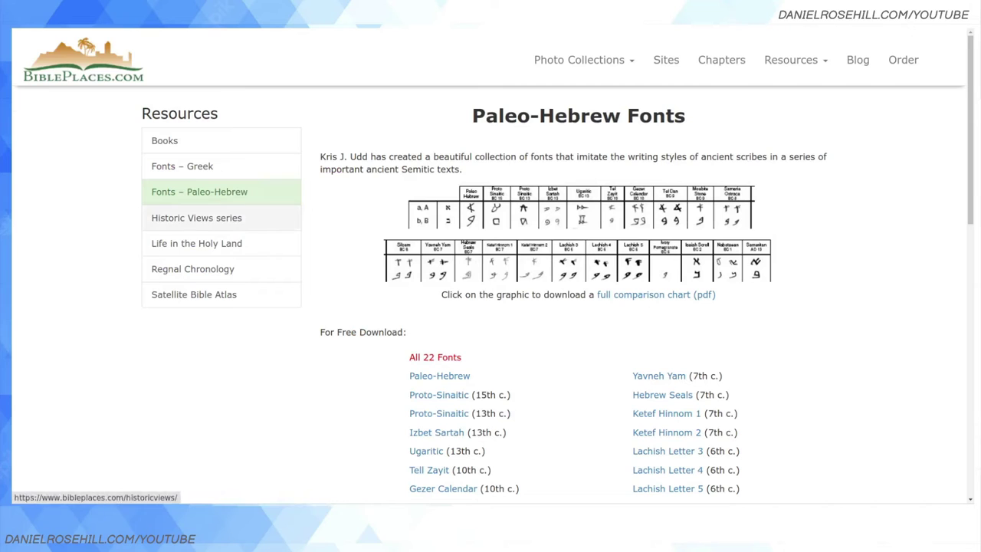
scroll(578, 253, "down", 3)
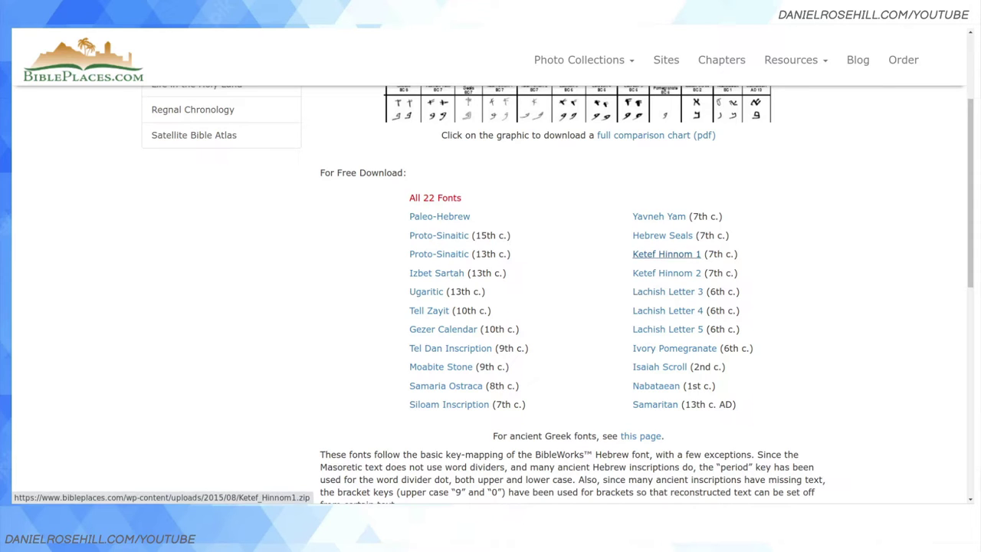
scroll(660, 258, "down", 5)
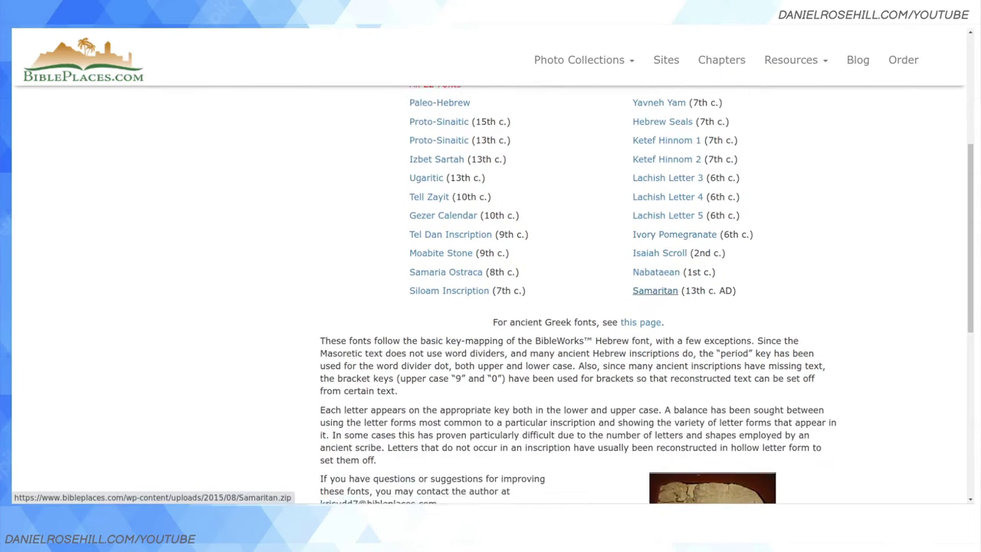
scroll(575, 307, "down", 3)
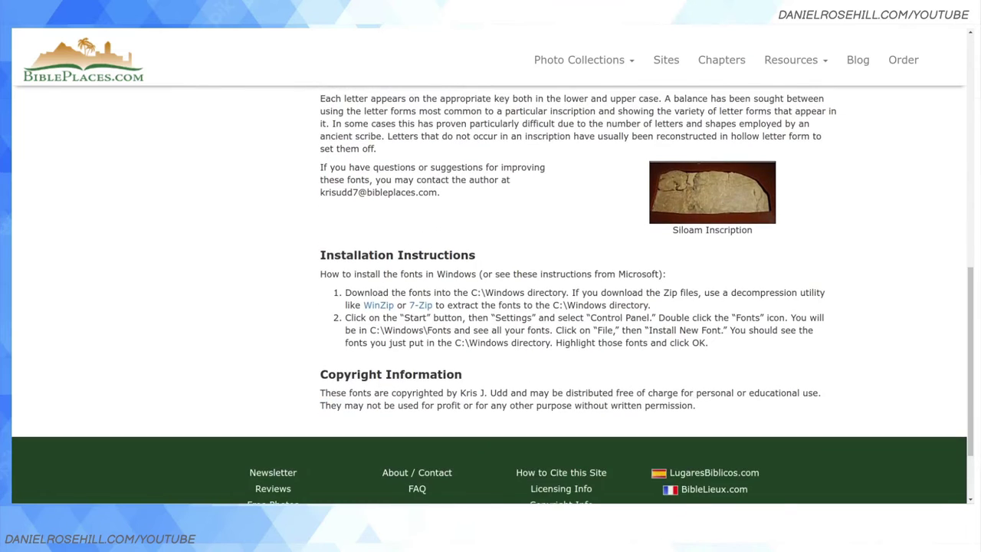
scroll(491, 295, "up", 3)
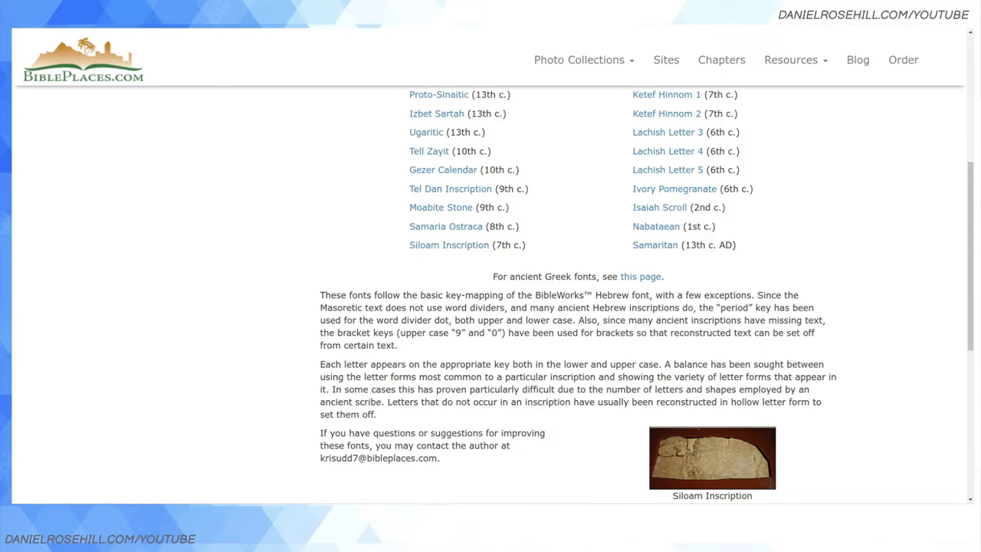
scroll(582, 291, "up", 4)
scroll(657, 240, "down", 2)
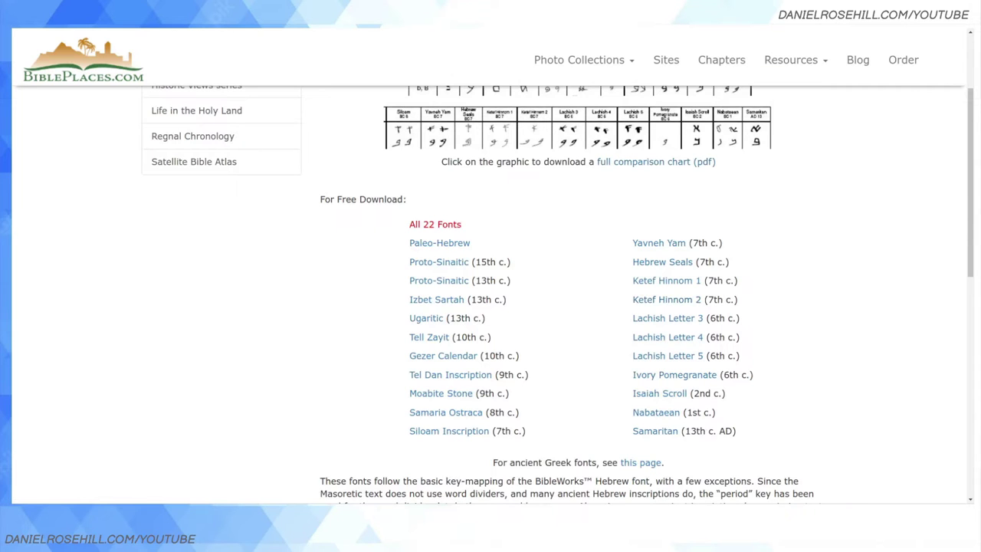
scroll(657, 294, "up", 2)
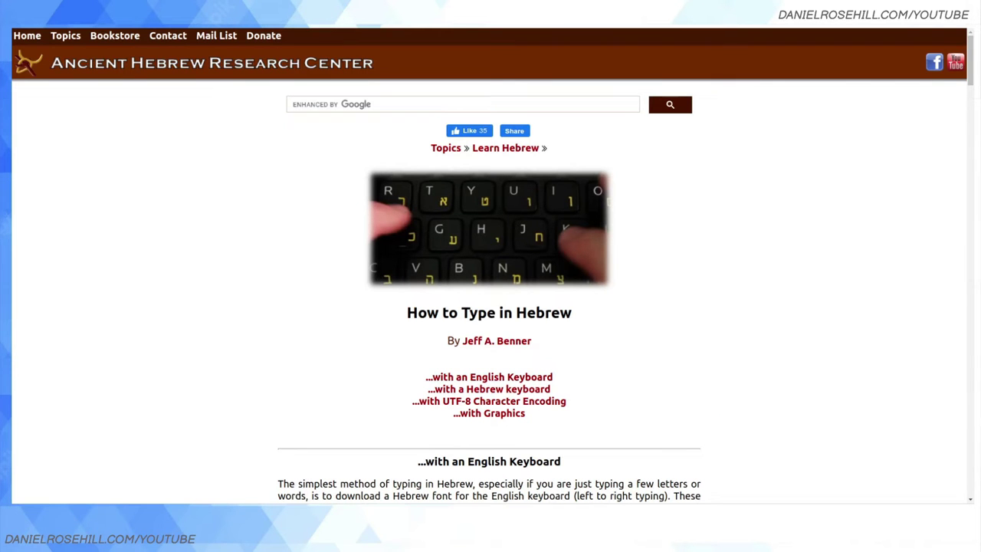
Review the Hebrew fonts for the English keyboard on the How to Type in Hebrew page, highlighting the Paleo Hebrew description.
scroll(490, 307, "down", 5)
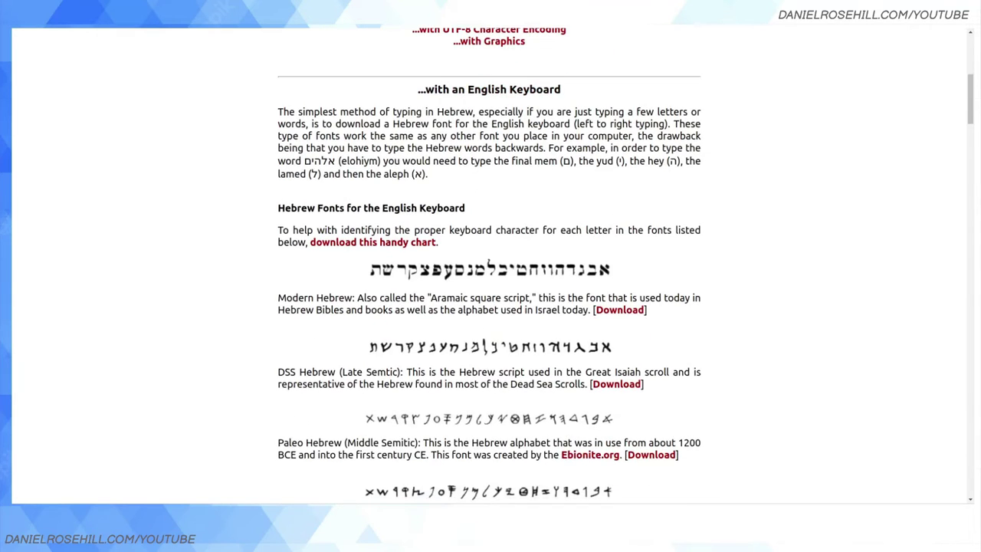
scroll(489, 306, "down", 2)
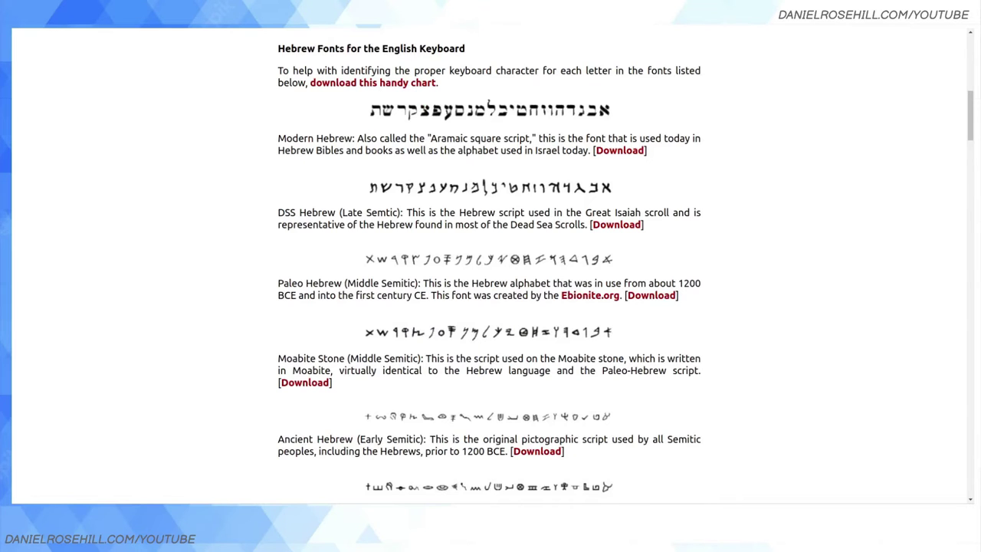
scroll(489, 307, "down", 1)
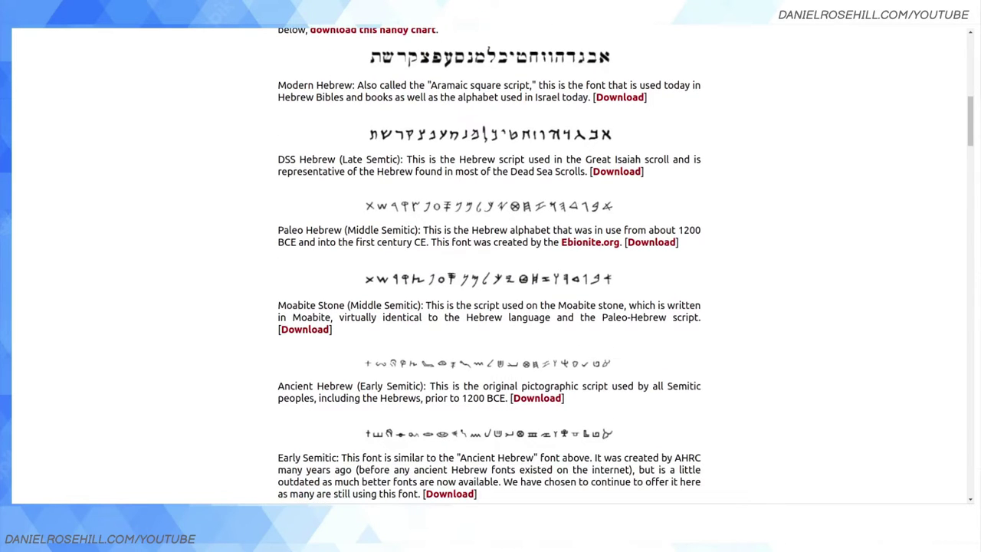
left_click_drag(279, 29, 313, 230)
left_click(315, 230)
left_click_drag(423, 230, 542, 242)
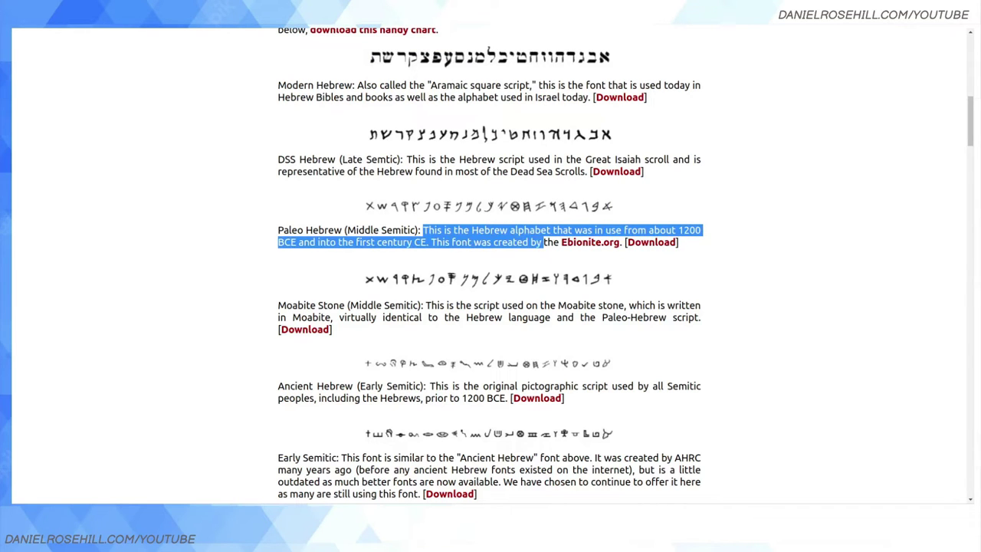
Check the Ebionite.org link credited for the Paleo Hebrew font in a new tab and close that tab.
left_click(587, 242)
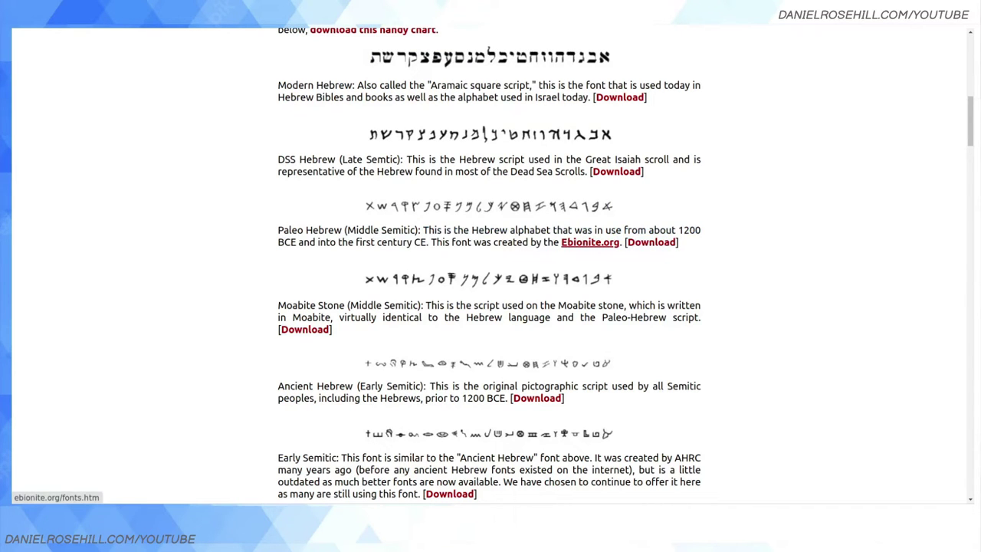
right_click(579, 242)
left_click(622, 249)
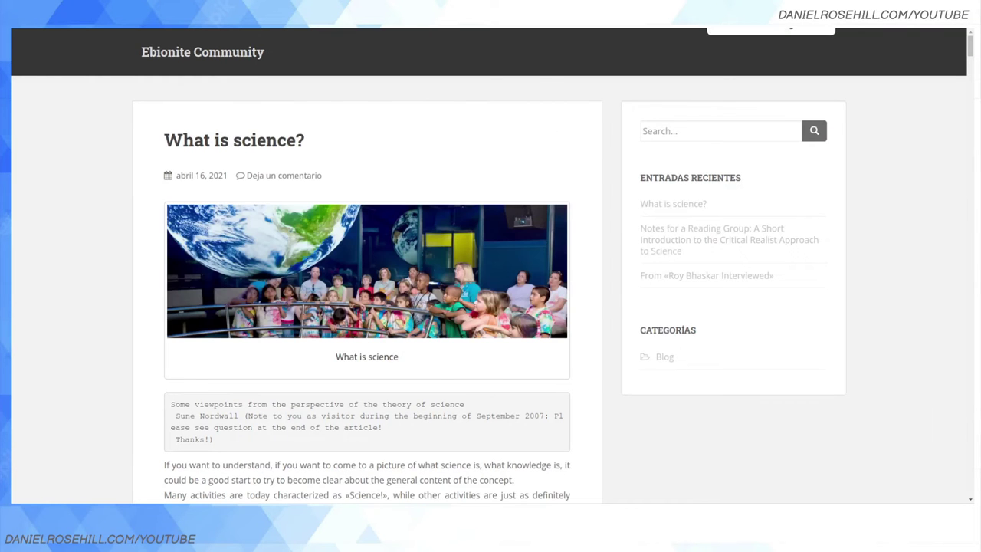
key("ctrl+w")
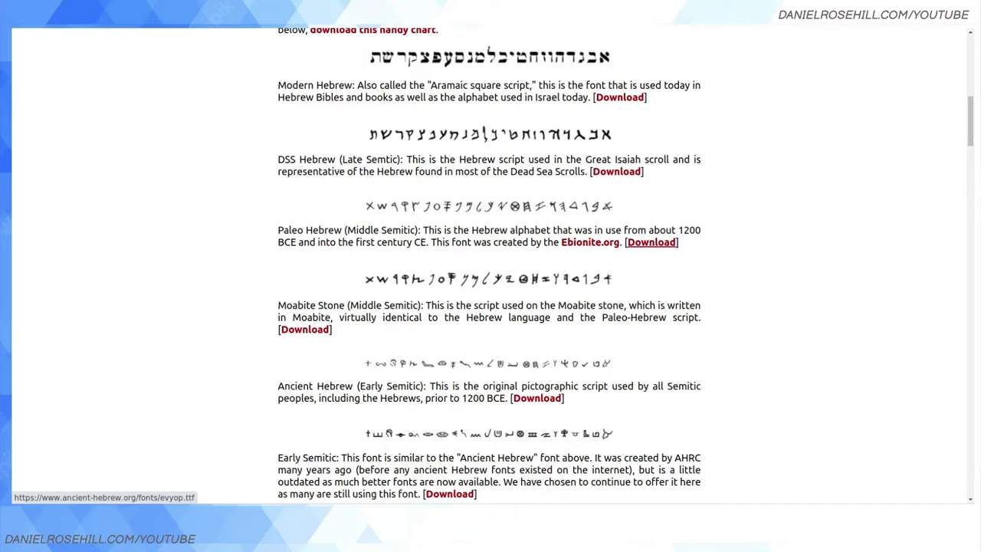
Download the Paleo Hebrew (Middle Semitic) font and install evyop.ttf from the Desktop folder with Font Manager.
left_click(651, 242)
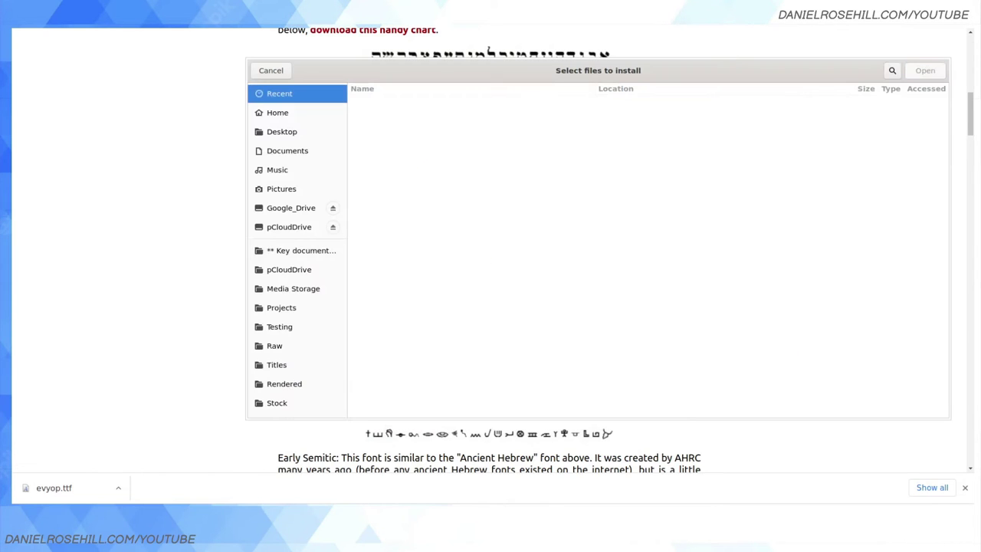
left_click(281, 131)
left_click(389, 245)
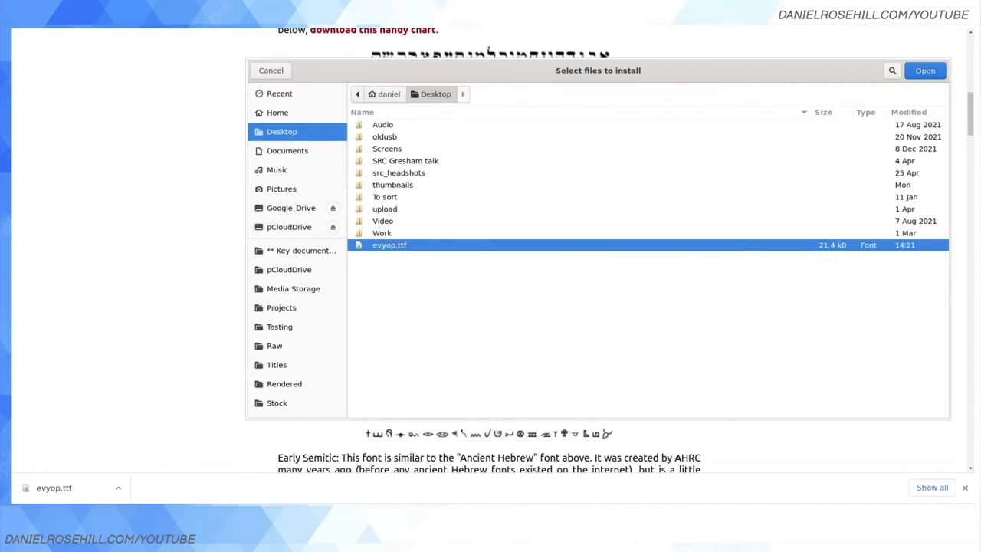
key("Return")
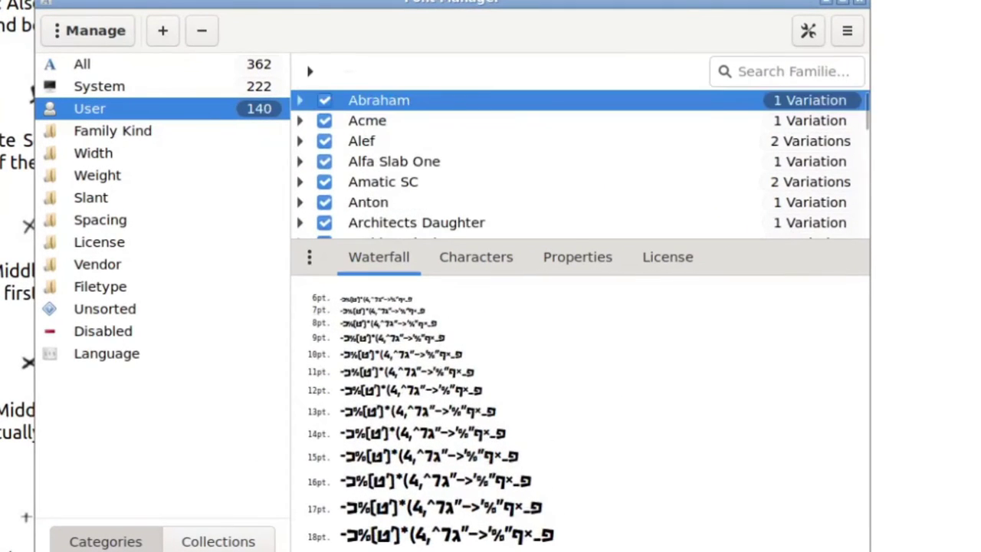
Find Evyoni Palaeo among the user fonts, select its Regular variation and examine the waterfall preview.
scroll(580, 164, "down", 7)
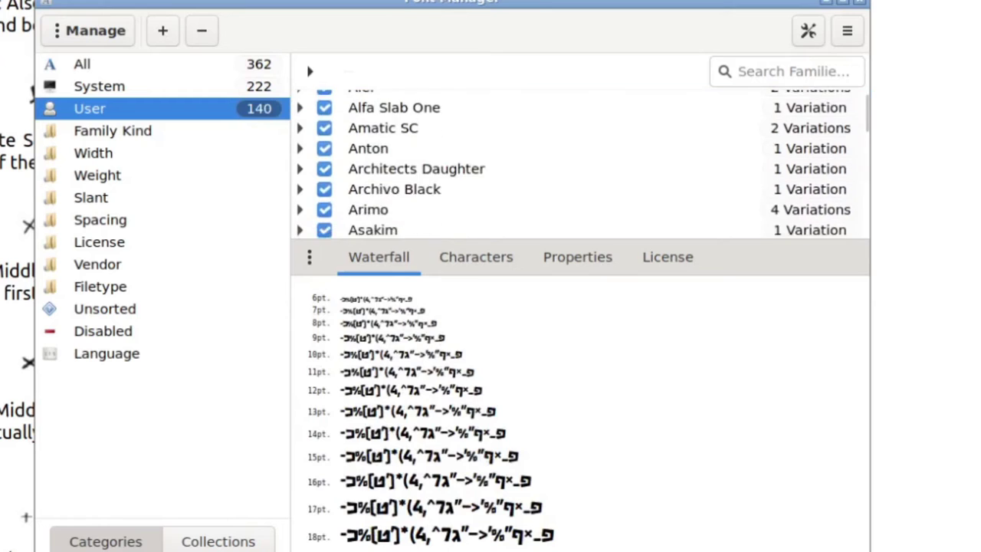
scroll(580, 164, "down", 8)
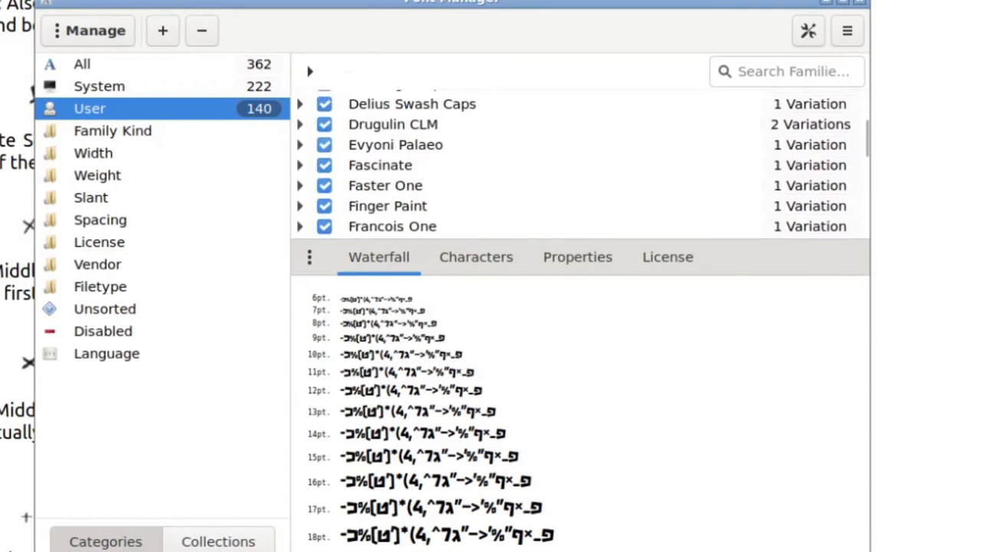
left_click(395, 145)
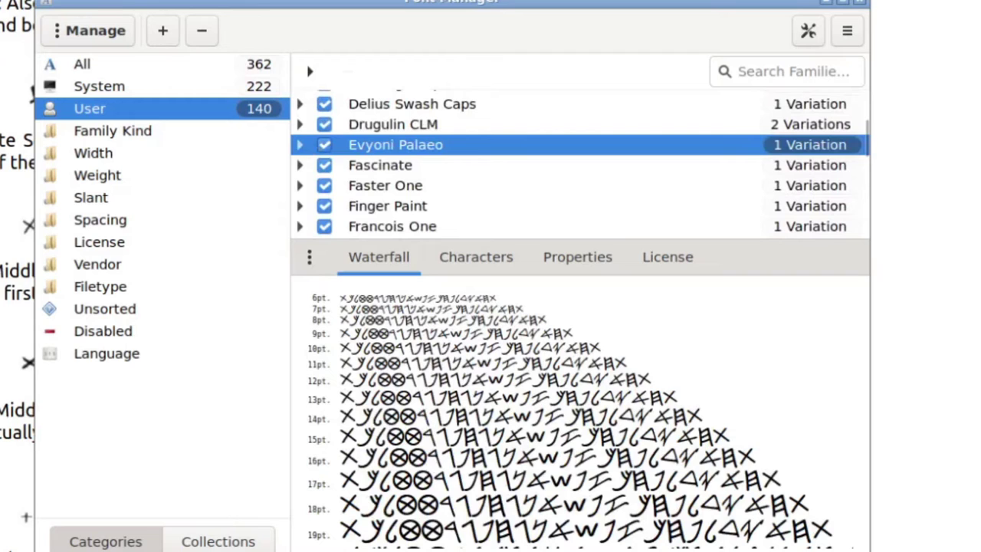
left_click(300, 144)
left_click(399, 165)
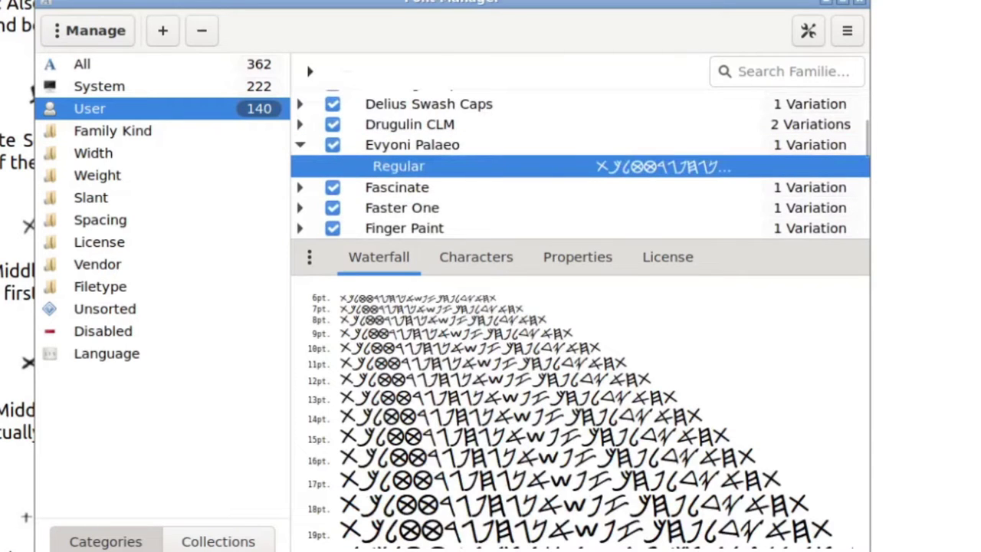
scroll(580, 414, "down", 4)
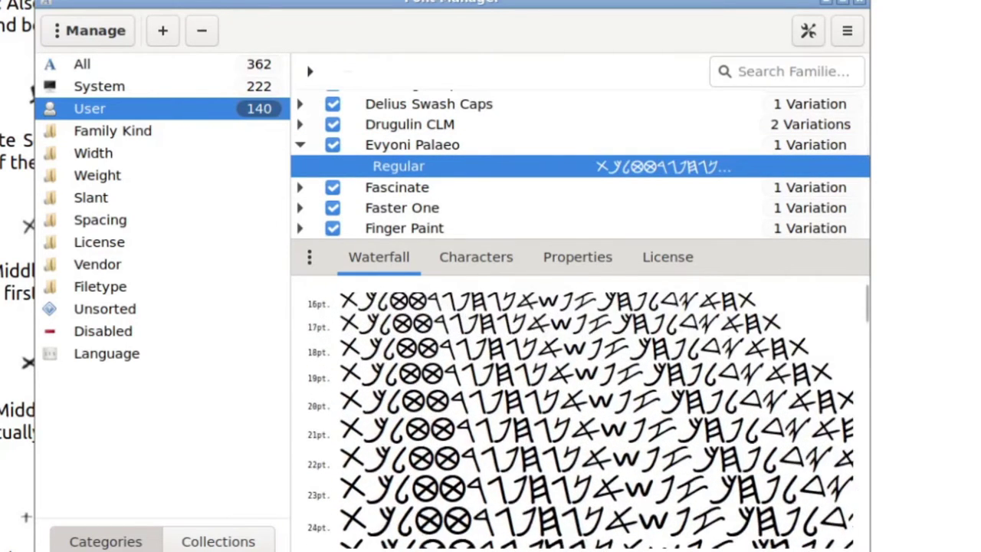
scroll(580, 421, "up", 2)
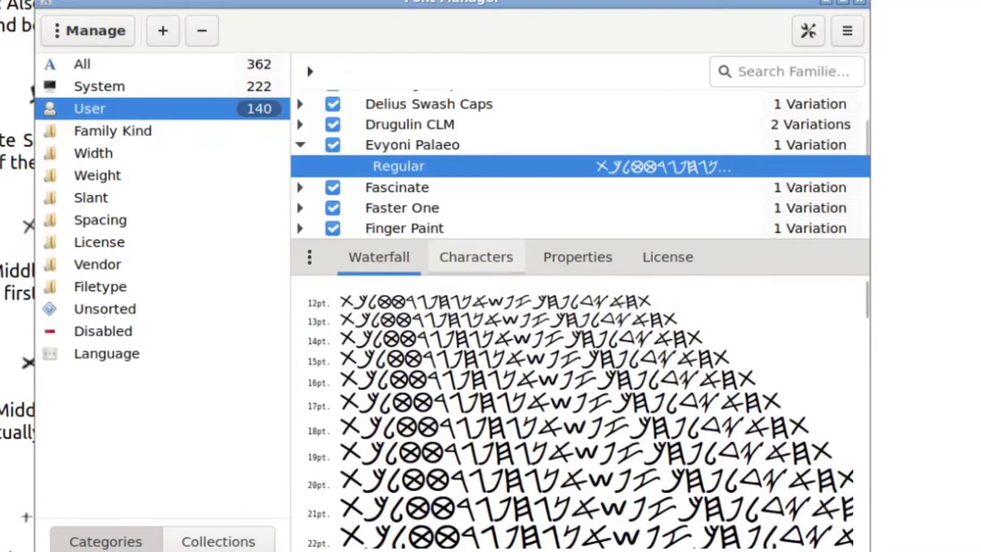
Examine the Evyoni Palaeo Regular character map, stepping through glyphs to see which Latin letters they are mapped to.
left_click(420, 259)
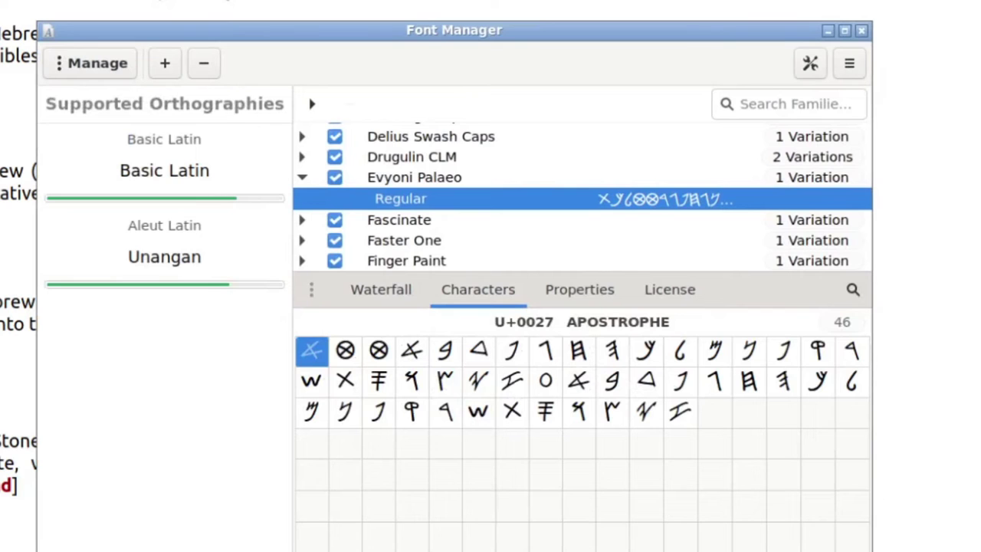
key("Right")
key("Right")
key("Right")
key("Right")
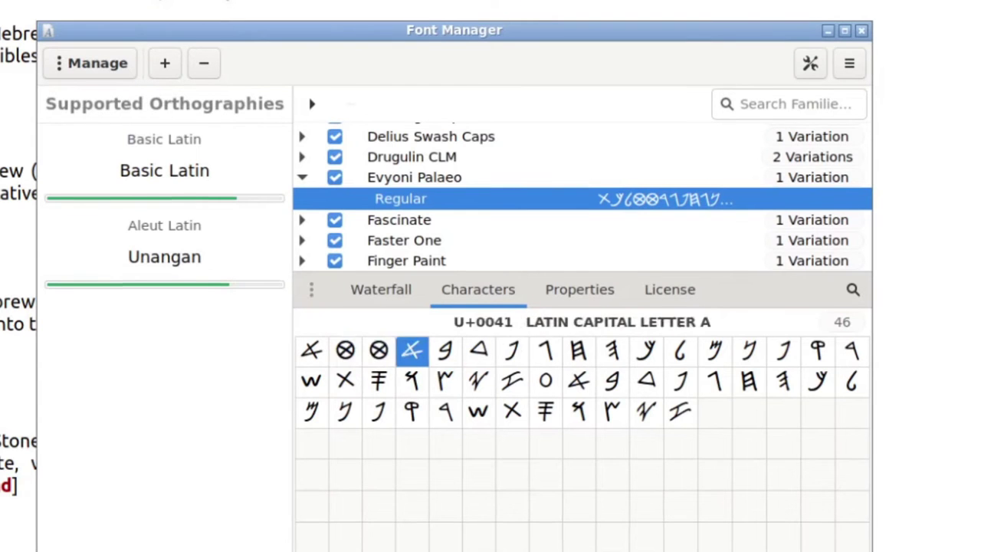
key("Right")
key("Right")
key("Right")
key("Right")
key("Left")
key("Left")
key("Left")
key("Left")
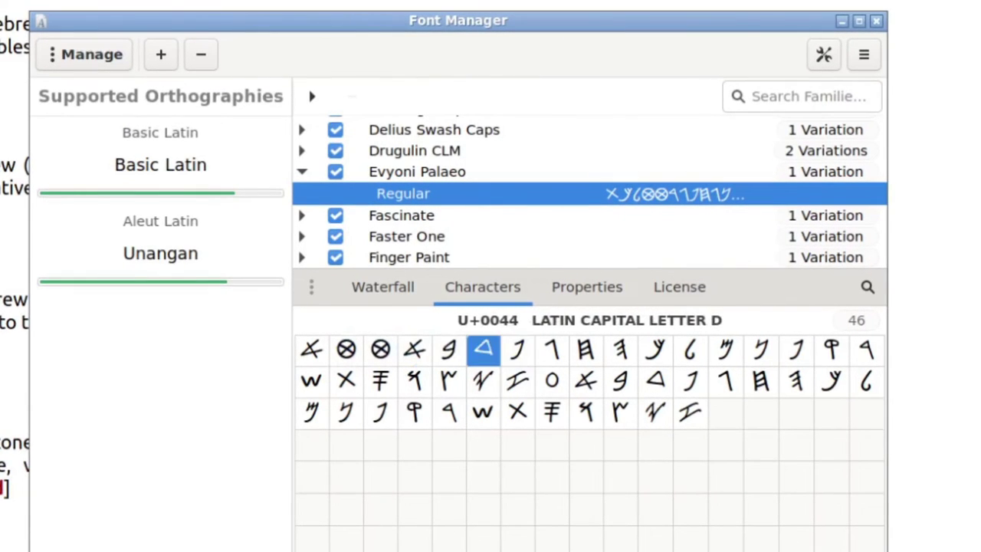
key("Left")
key("End")
key("Left")
key("Left")
key("Left")
key("Left")
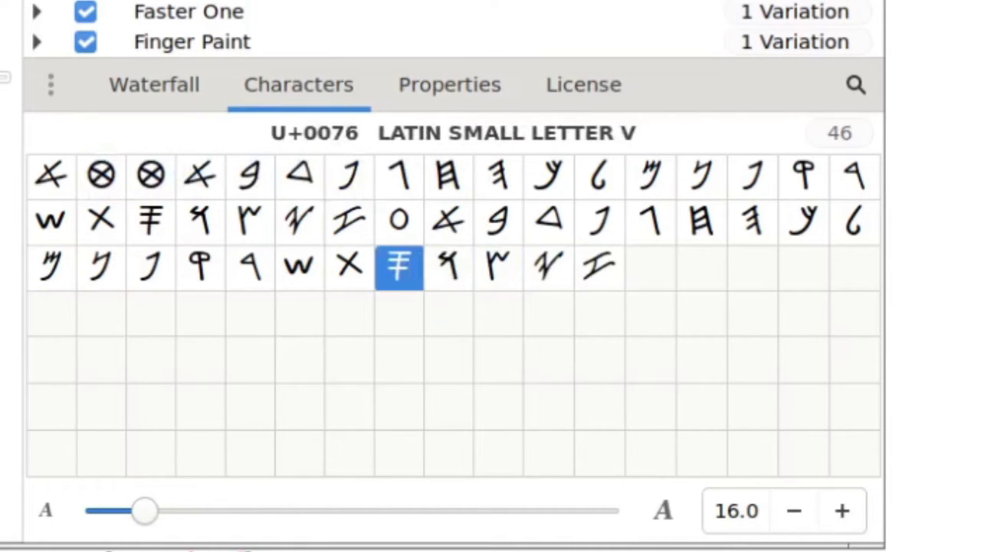
key("Right")
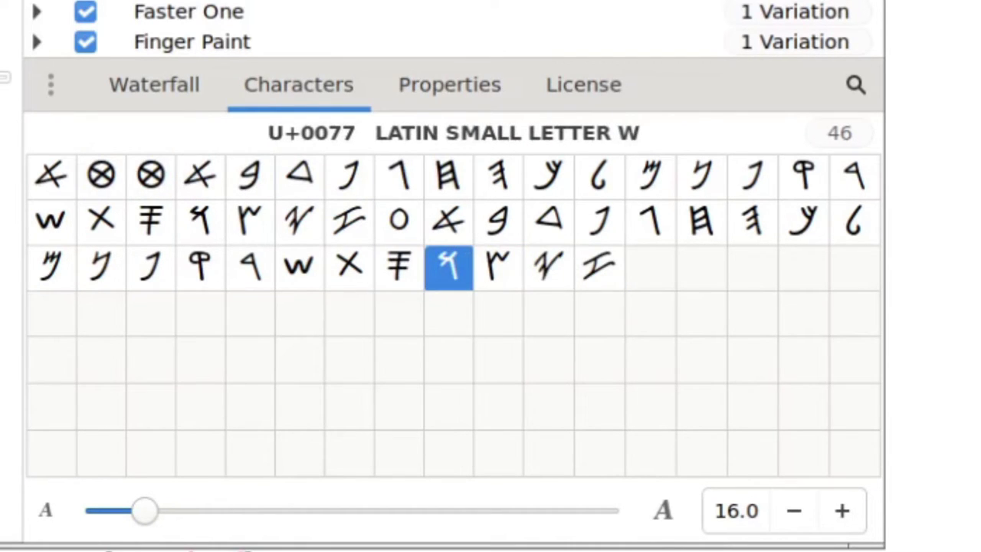
key("Left")
key("Left")
key("Left")
key("Left")
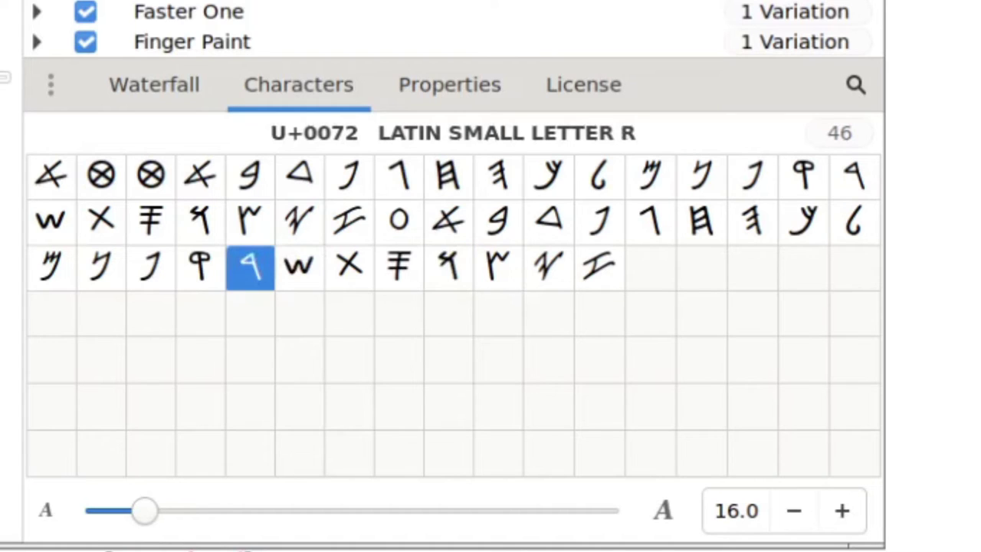
Examine further Evyoni Palaeo glyphs in the character map, comparing those for capital R, capital B and small b.
key("Up")
key("Up")
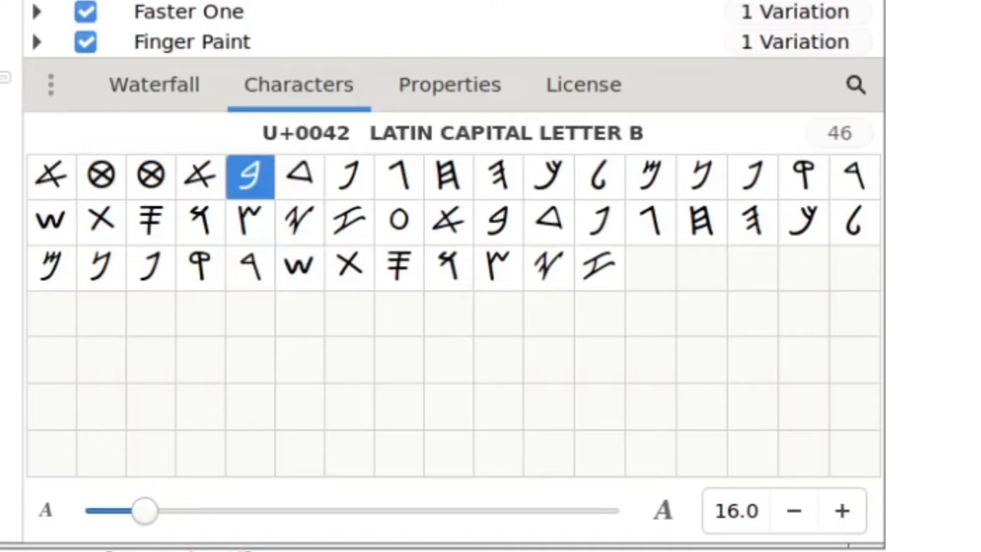
left_click(498, 222)
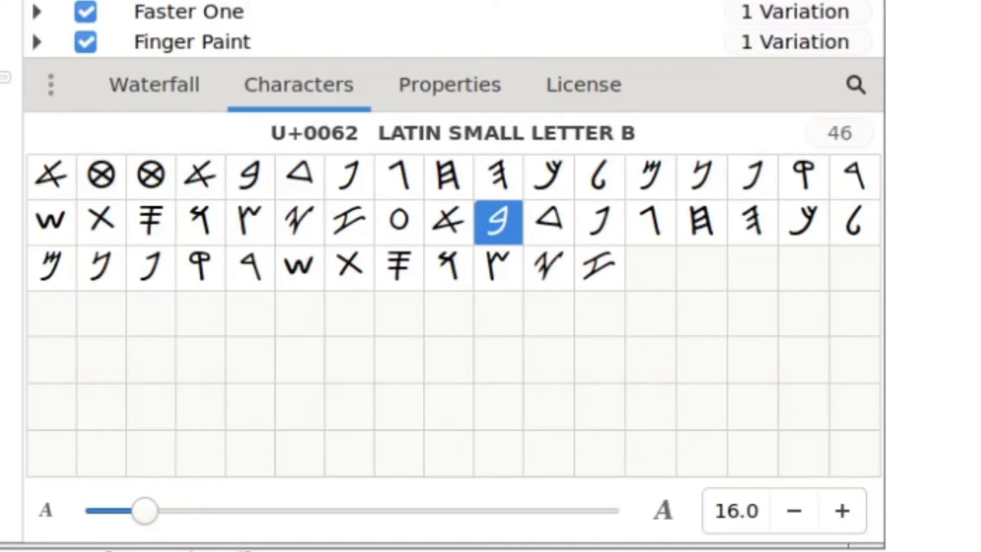
left_click(803, 176)
left_click(855, 176)
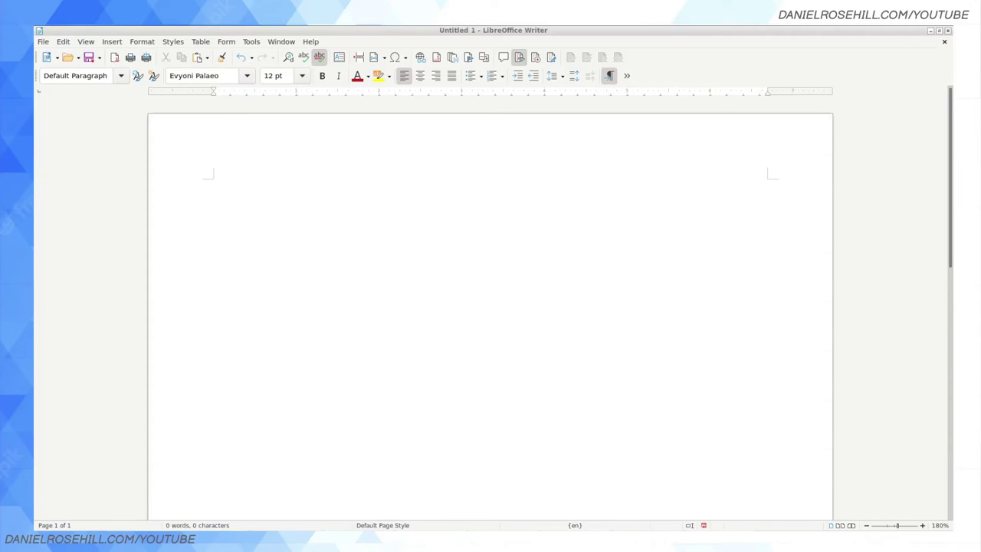
Switch to LibreOffice Writer, check the default document languages and apply complex text layout with Hebrew.
left_click(251, 41)
mouse_move(281, 41)
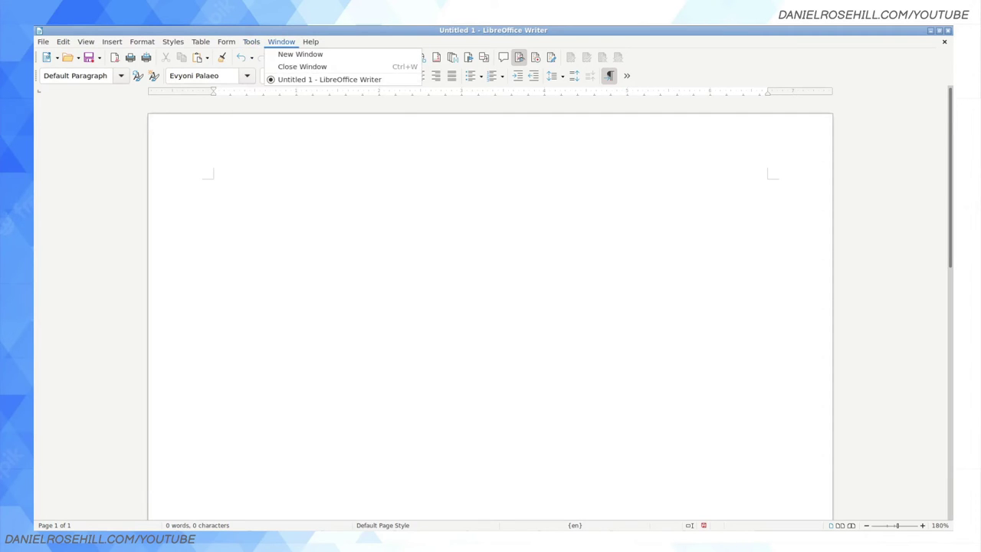
mouse_move(251, 42)
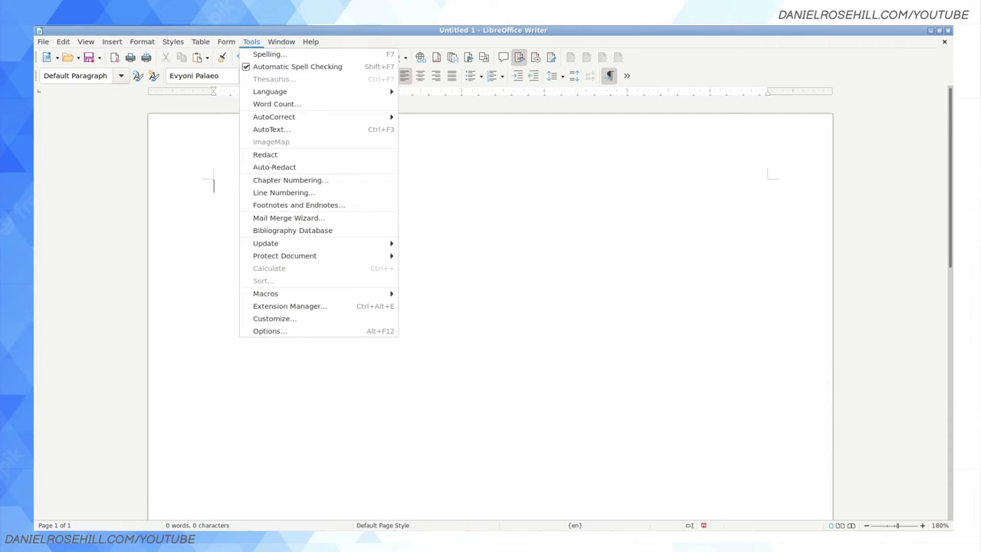
left_click(270, 331)
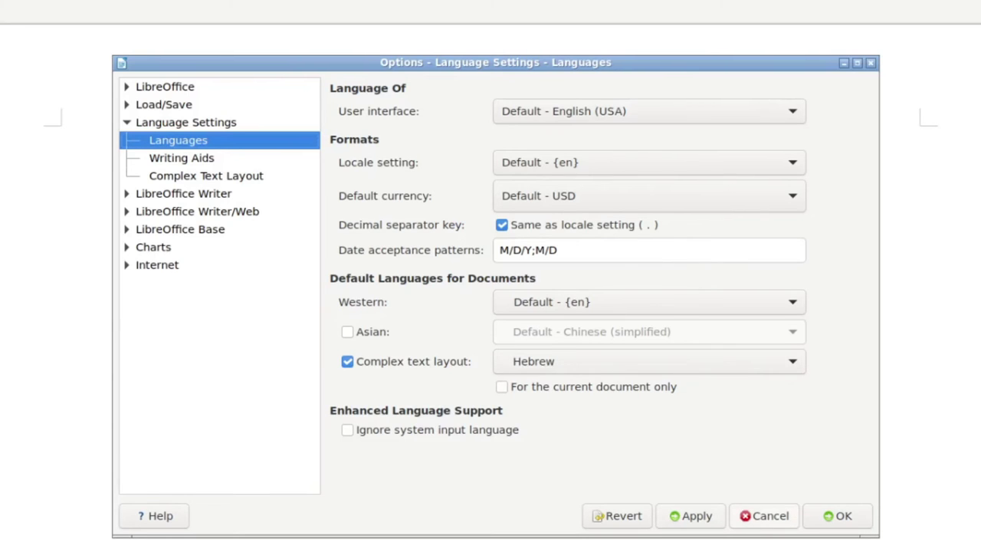
left_click(691, 516)
left_click(837, 516)
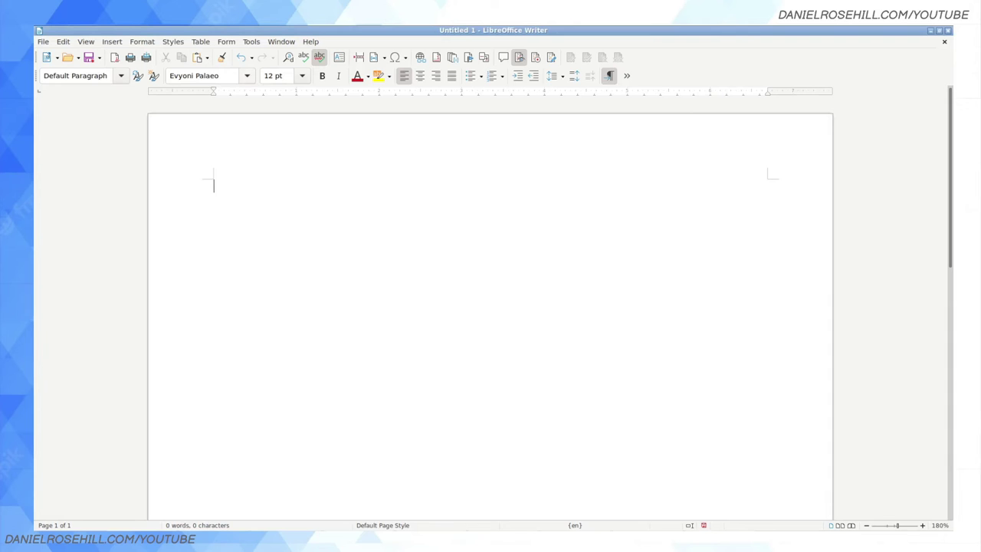
Find Evyoni Palaeo in the font list, switch the font to Alef instead, and erase the stray test letters.
left_click(247, 75)
scroll(279, 176, "down", 2)
scroll(280, 165, "down", 15)
scroll(280, 176, "down", 8)
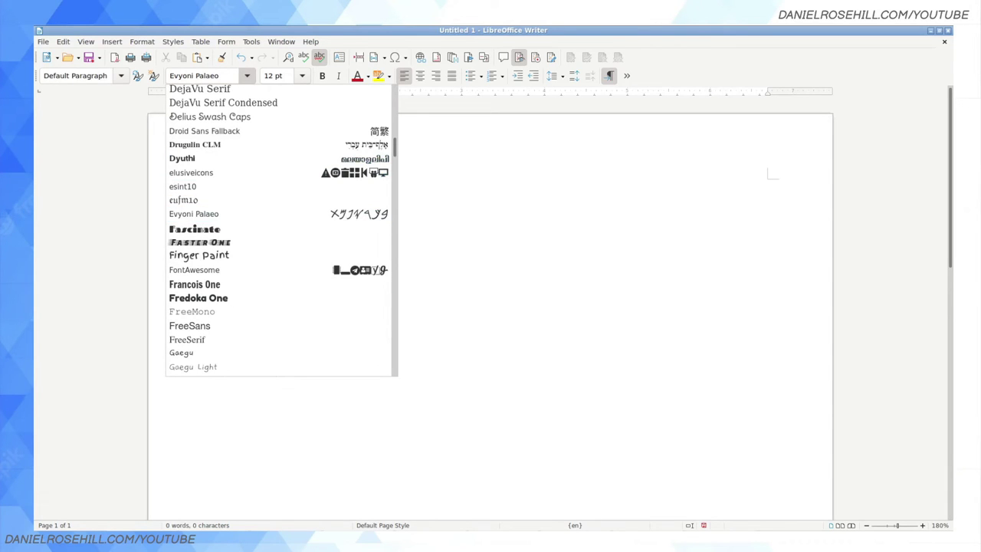
left_click(194, 214)
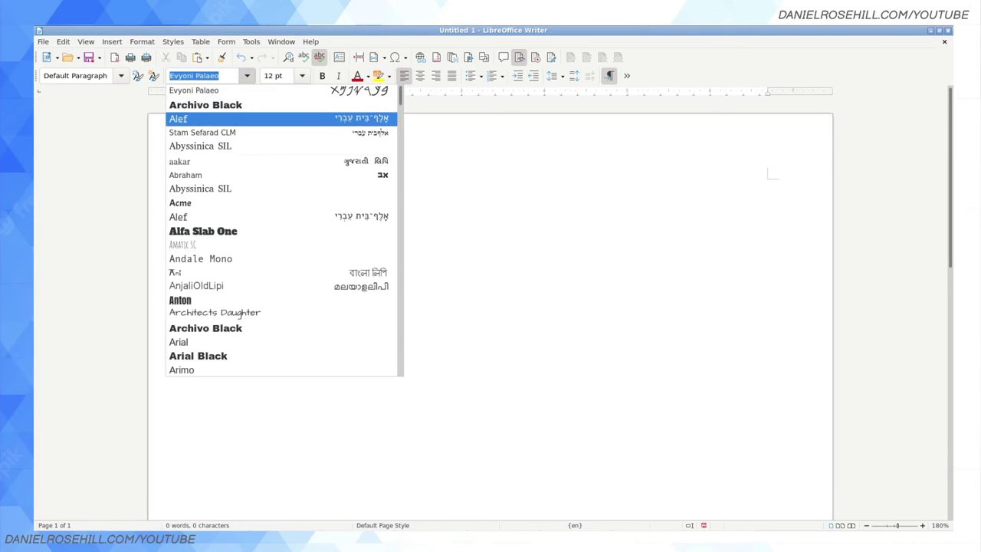
key("Return")
type("ddd")
key("BackSpace")
key("BackSpace")
key("BackSpace")
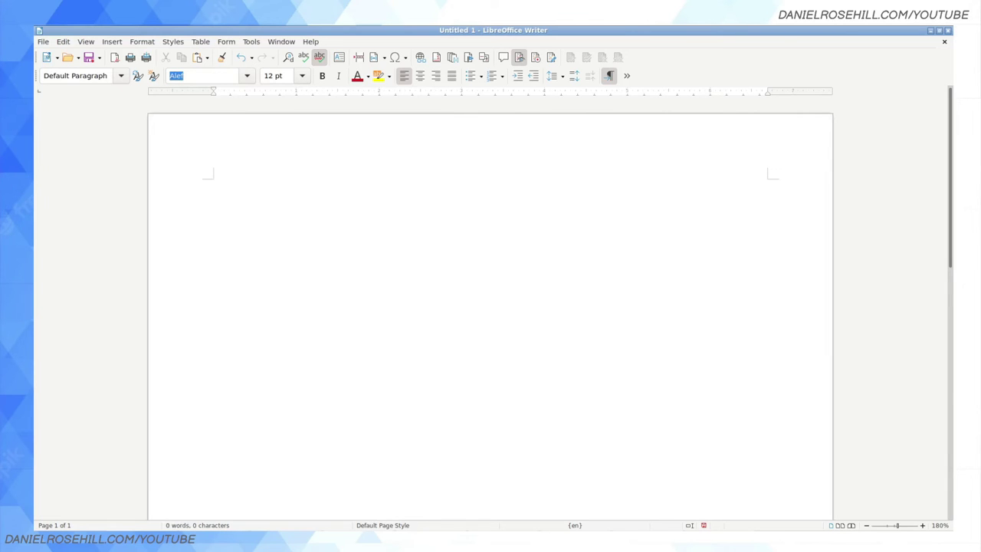
Write ברוך אתה on the first line and set its paragraph direction to right-to-left.
type("ב")
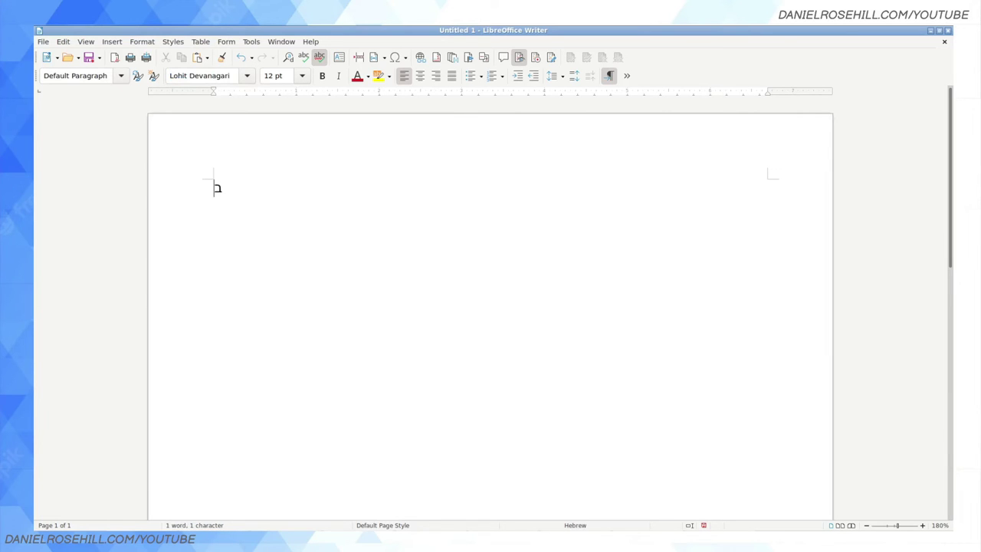
type("רוך אתה")
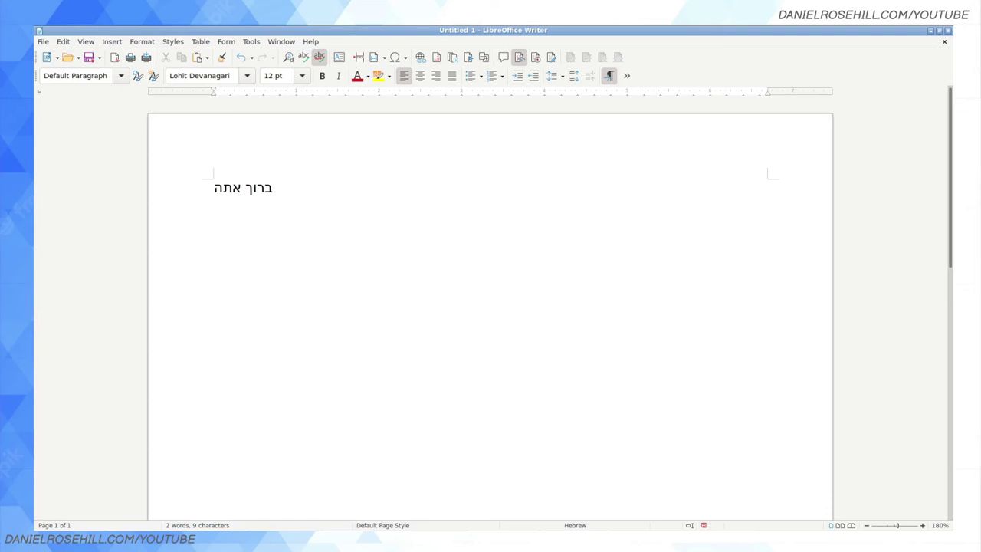
key("ctrl+a")
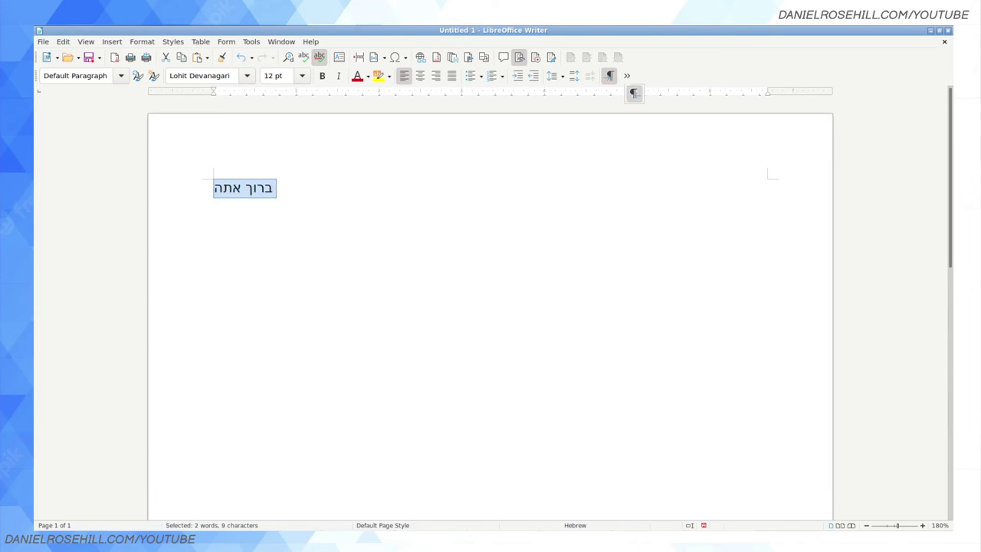
left_click(634, 92)
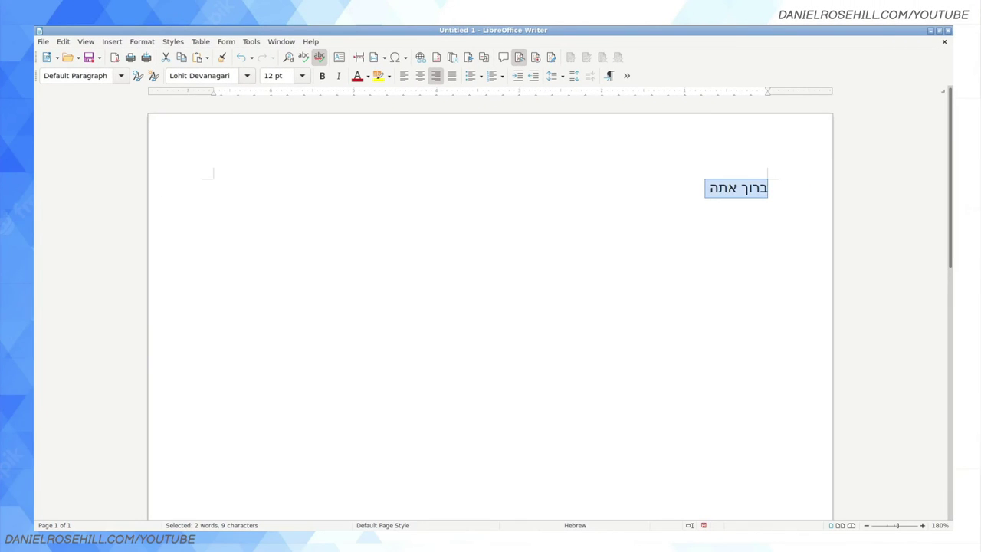
Replace the selected Hebrew text with the greeting שלום אני followed by the speaker's first name, and start a new line.
type("שלום אני דהי")
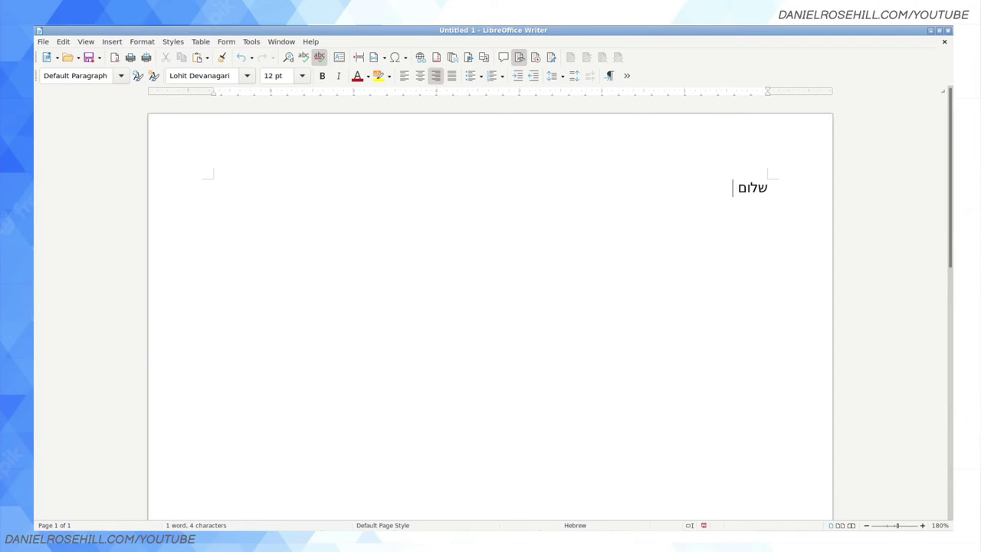
key("BackSpace")
key("BackSpace")
type("ניאל")
key("Return")
scroll(491, 316, "up", 2)
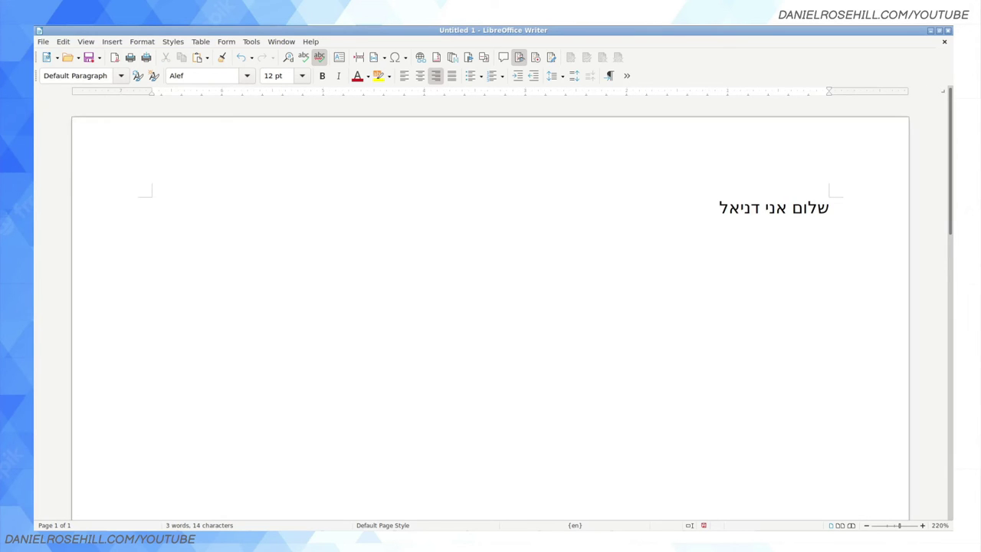
Set the second line's font to Evyoni Palaeo, try the Hebrew letters דד, and replace them with one Latin-keyed character.
left_click(247, 75)
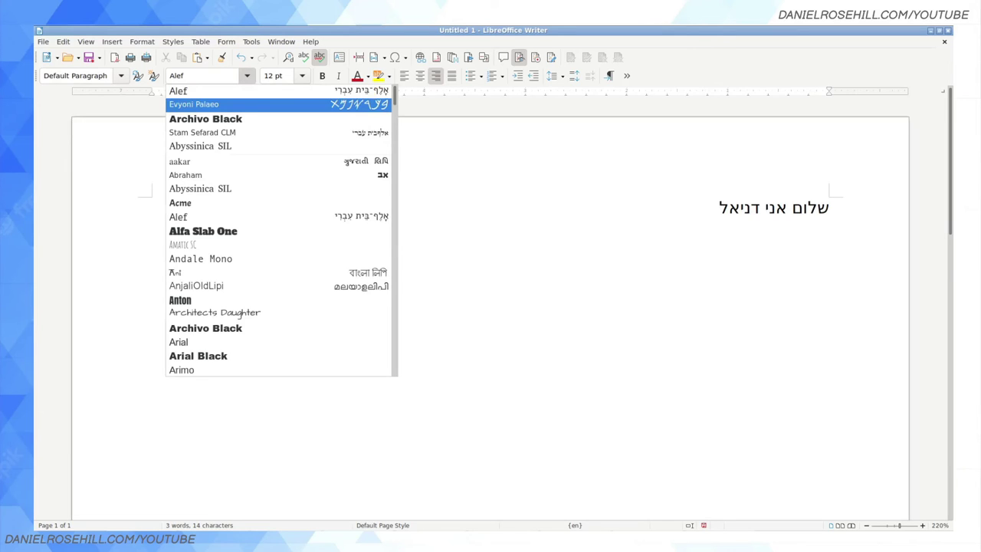
left_click(194, 104)
type("דד")
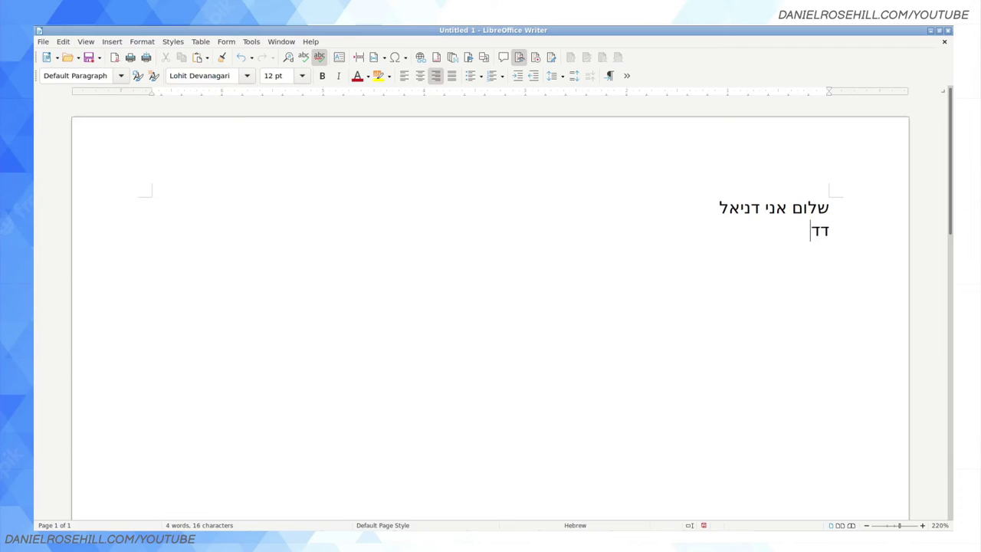
key("BackSpace")
key("BackSpace")
type("s")
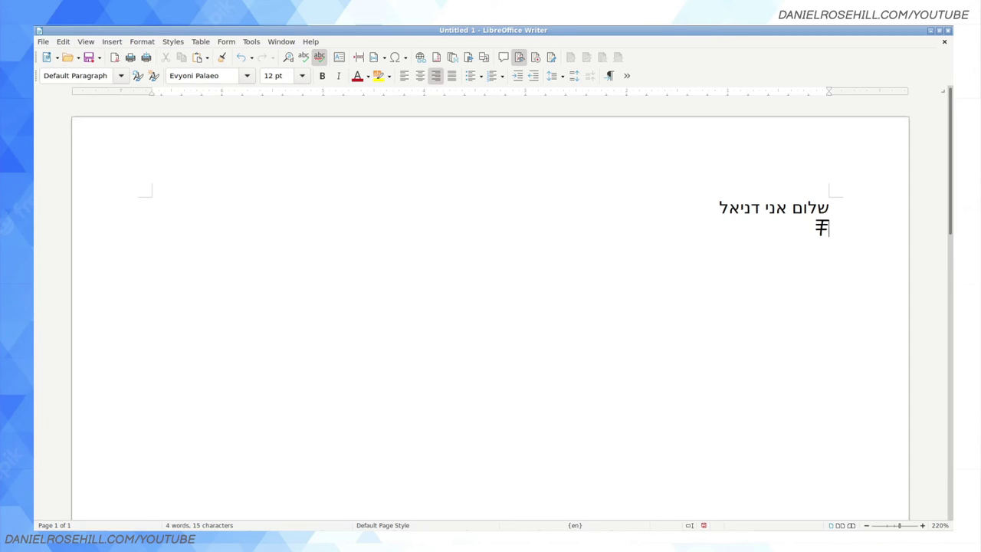
Replace the single test glyph with the letter sequence sbhtk to try out the Paleo Hebrew mapping.
key("Left")
key("shift+Right")
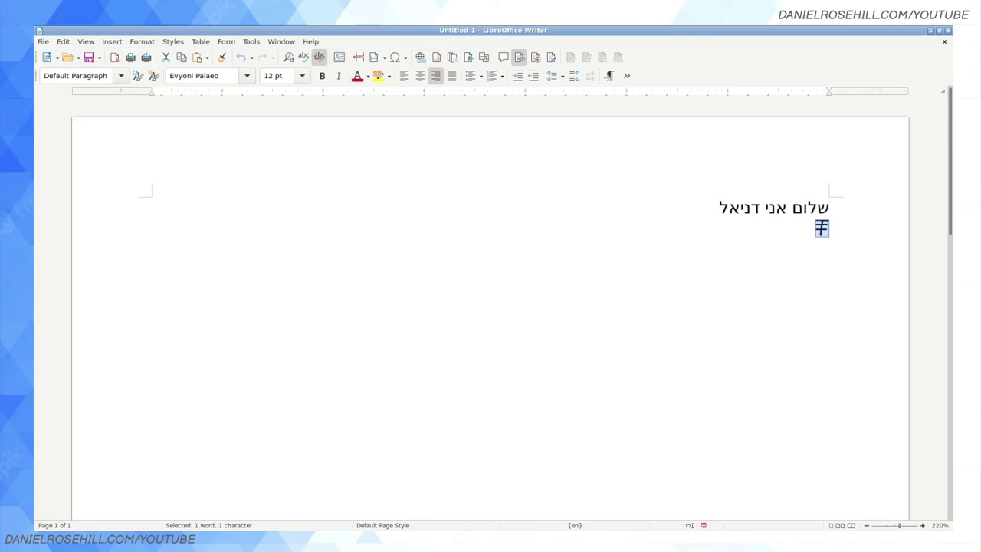
type("t")
key("BackSpace")
type("cr")
key("BackSpace")
key("BackSpace")
type("sbhtk")
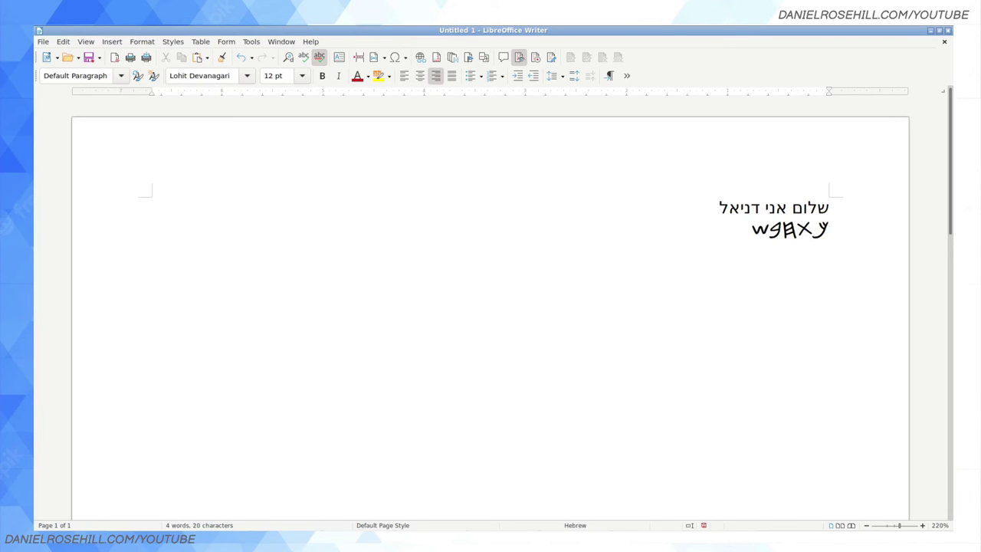
Try a second Paleo Hebrew test word after the first, and erase the trial text from the line.
scroll(491, 314, "up", 2)
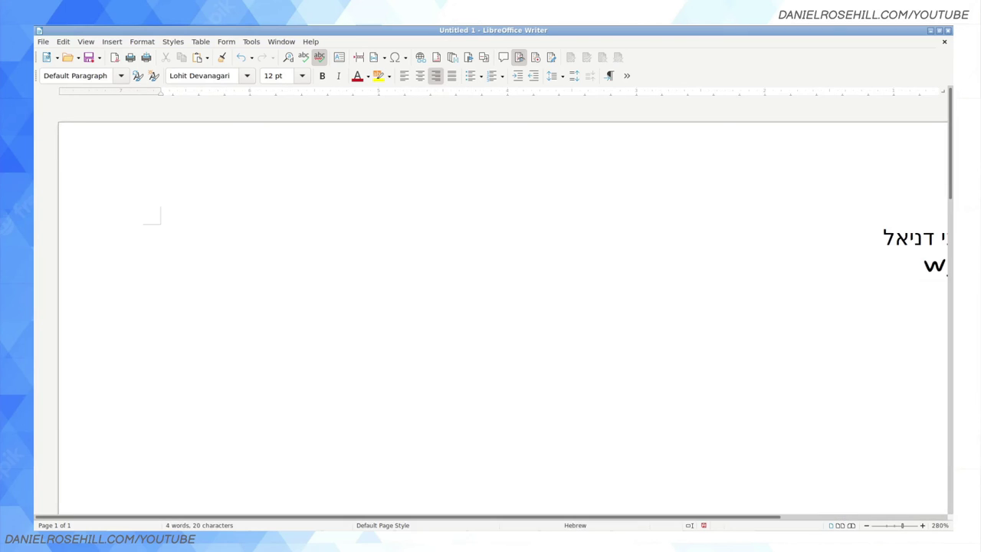
scroll(490, 315, "down", 2)
type("w")
key("BackSpace")
type("wjwjw")
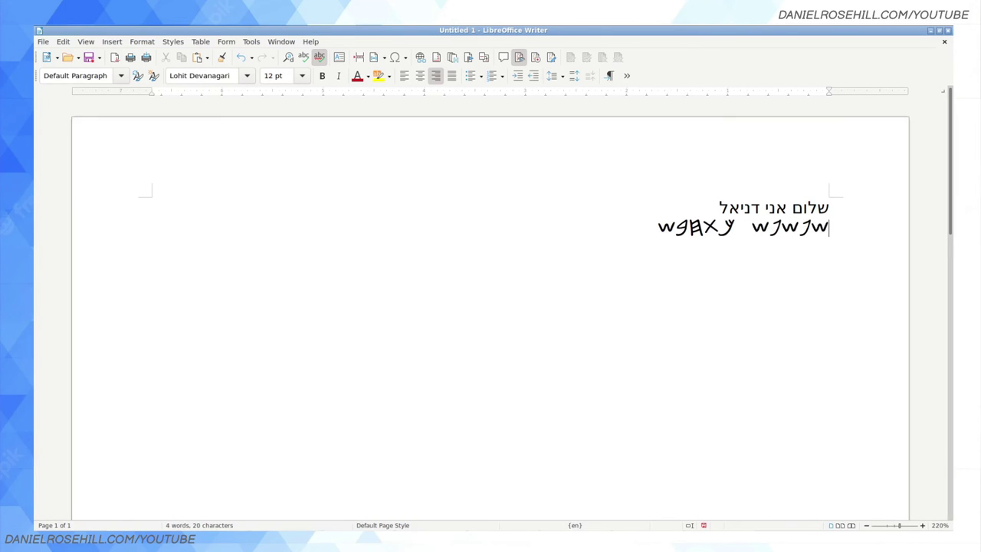
key("Return")
key("BackSpace")
key("BackSpace")
key("BackSpace")
key("BackSpace")
key("BackSpace")
key("BackSpace")
key("BackSpace")
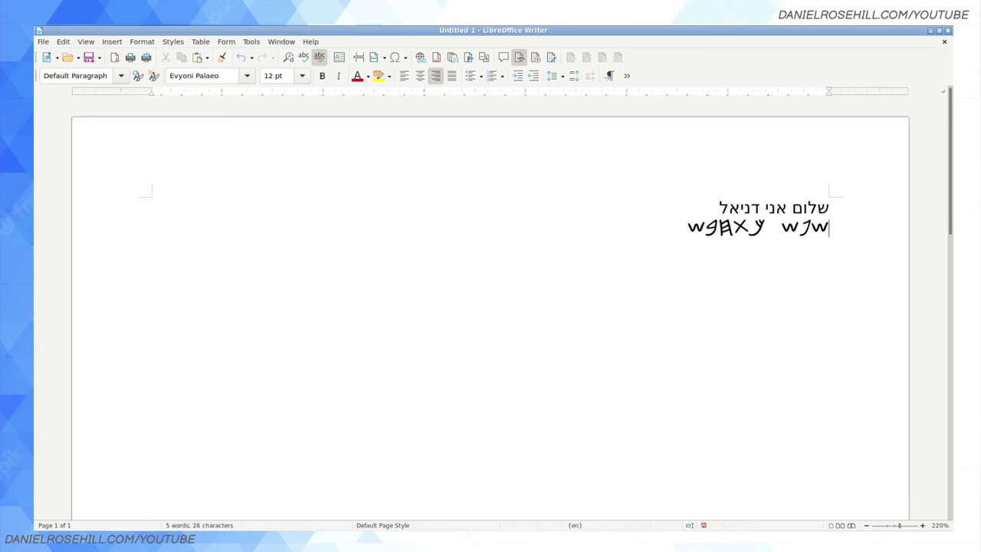
key("BackSpace")
key("BackSpace")
key("BackSpace")
key("BackSpace")
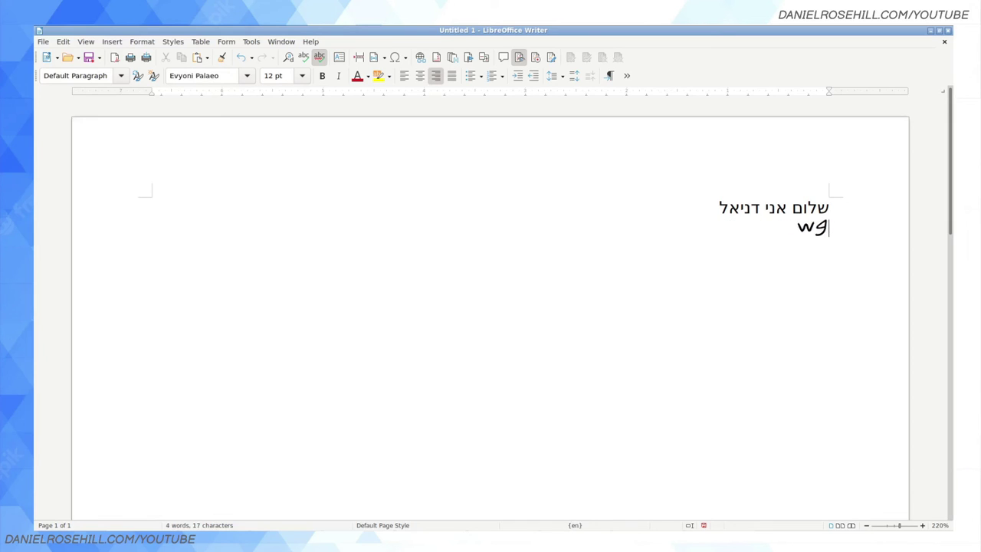
Enter a four-glyph Paleo Hebrew word on the second line, followed by a space, a shin glyph and a square bracket.
type("Yuo")
key("BackSpace")
key("BackSpace")
type("kl")
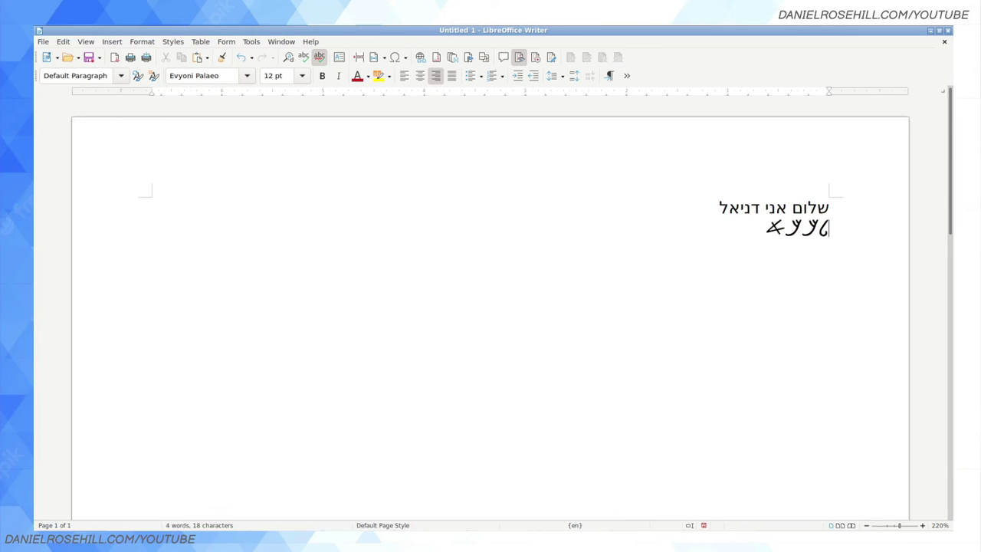
type(" ש")
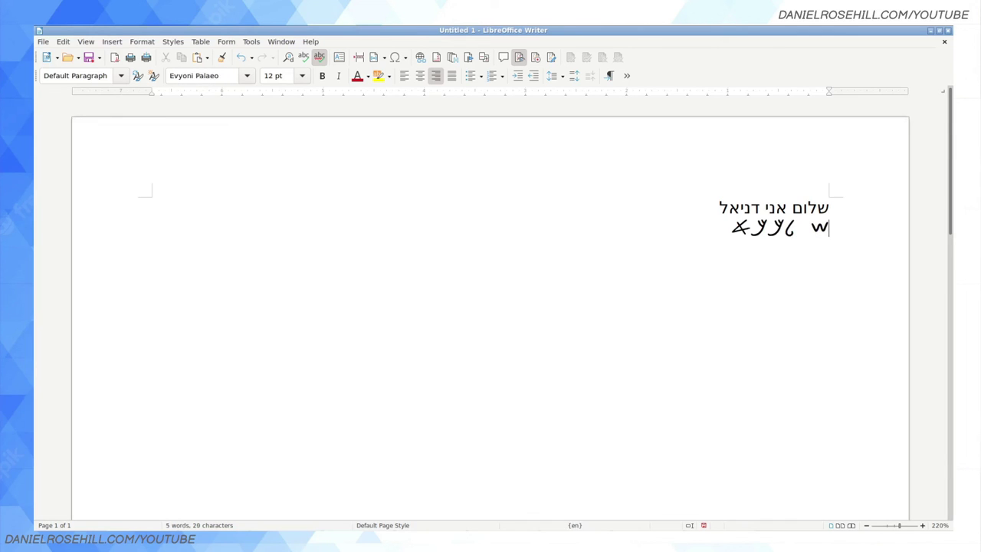
type("]")
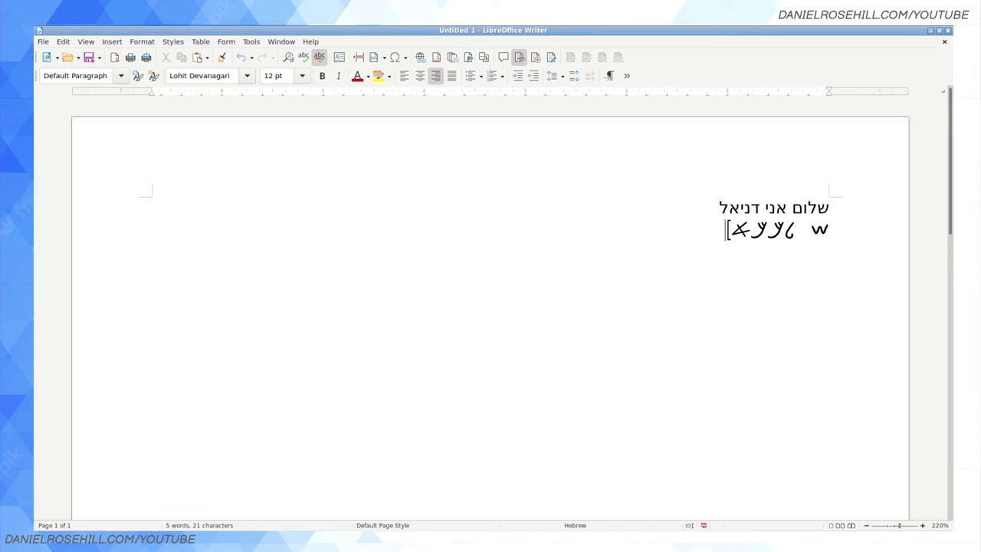
Check the Western and CTL font families in the Character formatting settings and leave them without changes.
left_click(251, 41)
mouse_move(200, 42)
mouse_move(142, 42)
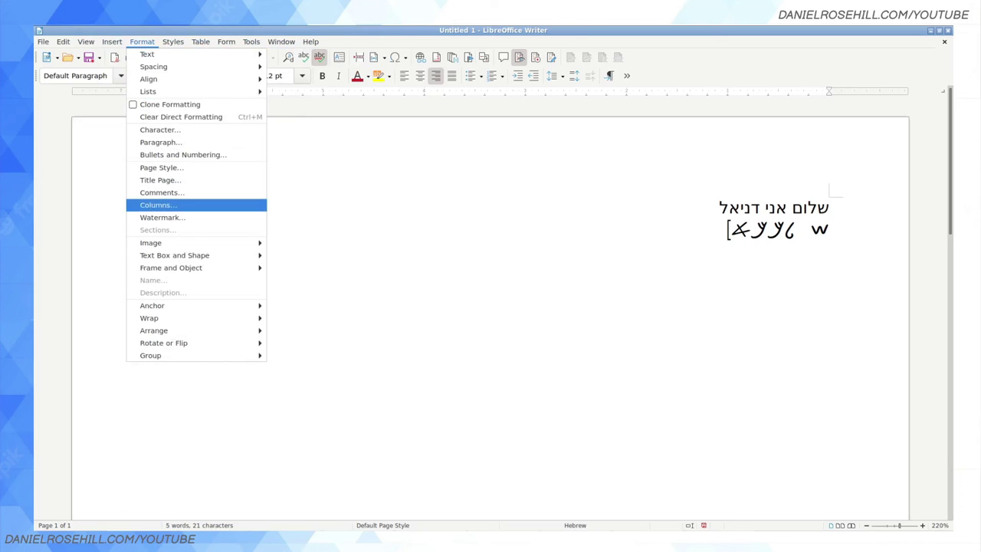
key("Up")
key("Up")
key("Up")
key("Up")
key("Up")
key("Up")
key("Return")
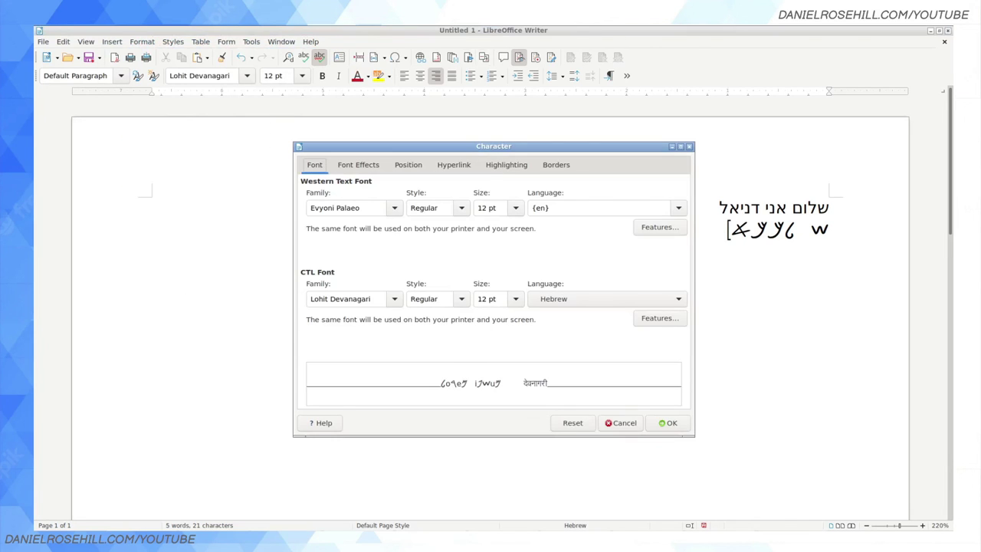
key("Escape")
Check the alignment and text direction in the second line's paragraph settings.
left_click(142, 41)
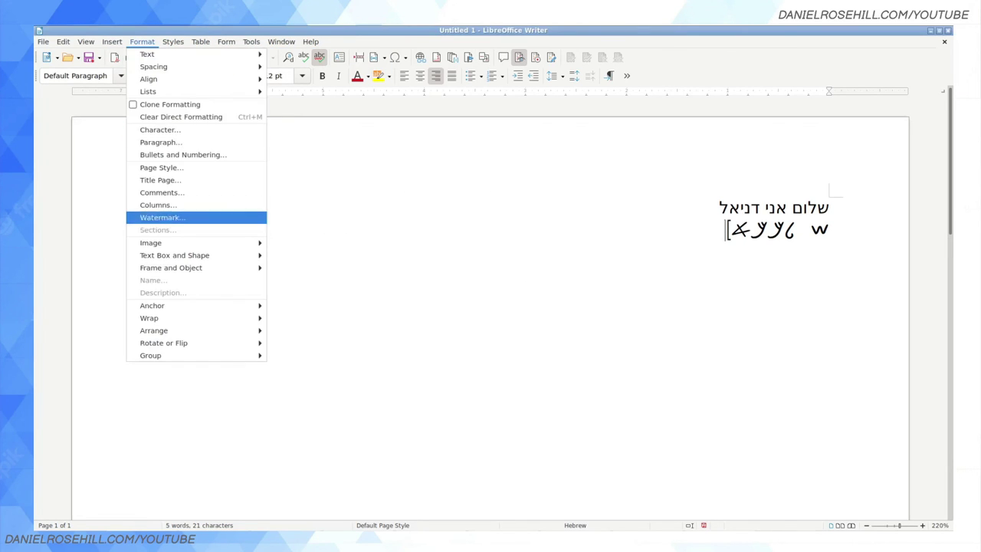
left_click(154, 143)
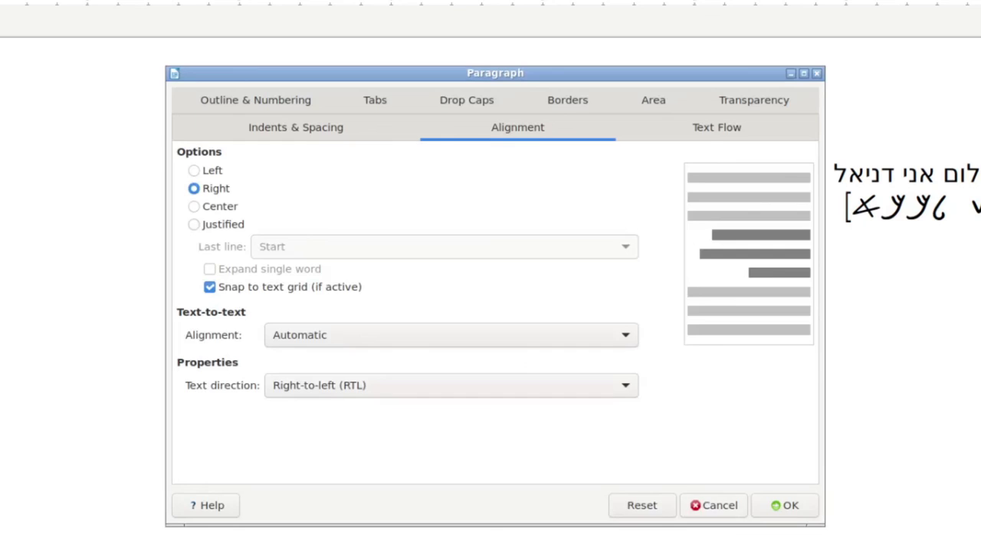
key("Return")
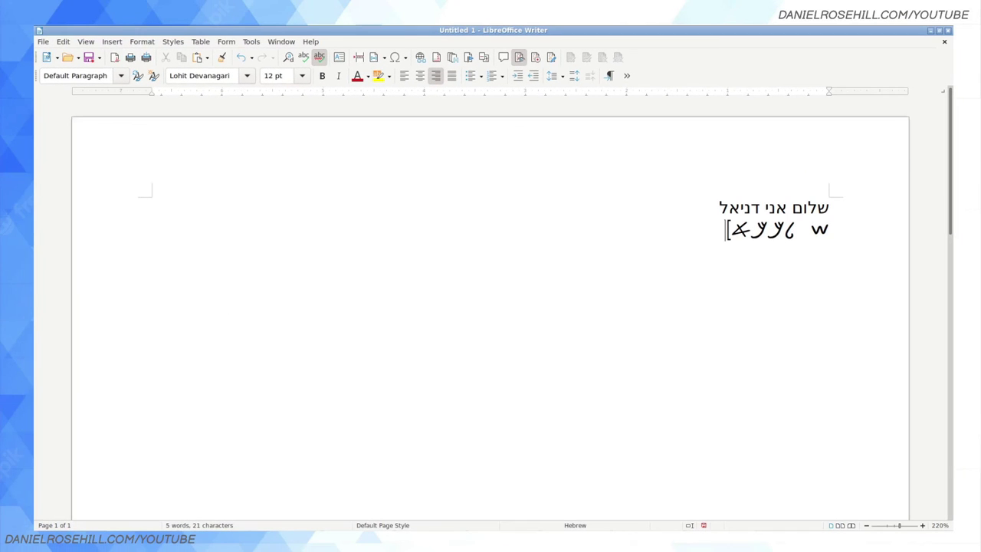